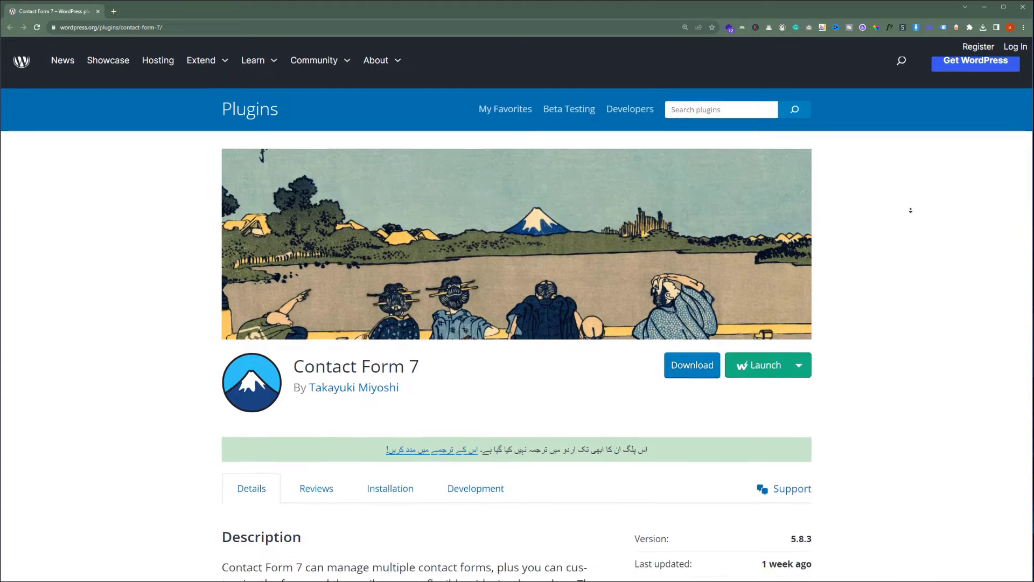
Scroll the WordPress.org Contact Form 7 page to review its 5+ million installs, rating and privacy notes
scroll(910, 210, "down", 3)
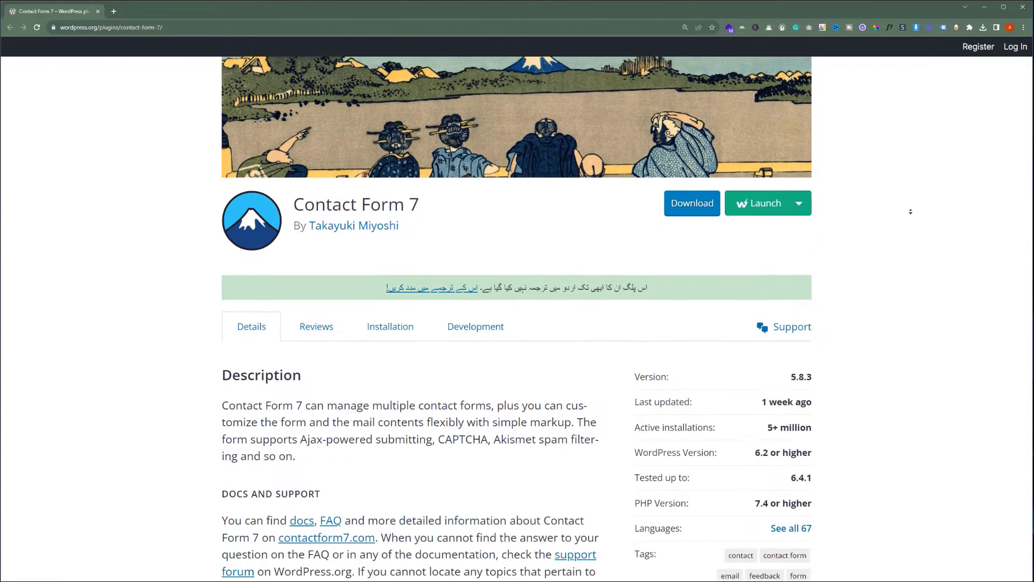
scroll(911, 211, "down", 3)
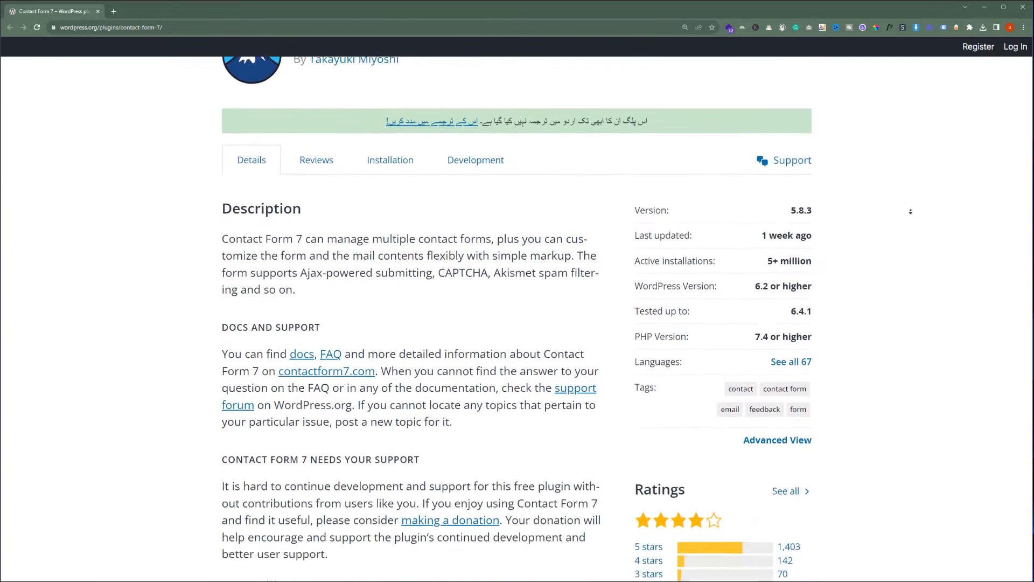
scroll(910, 211, "down", 3)
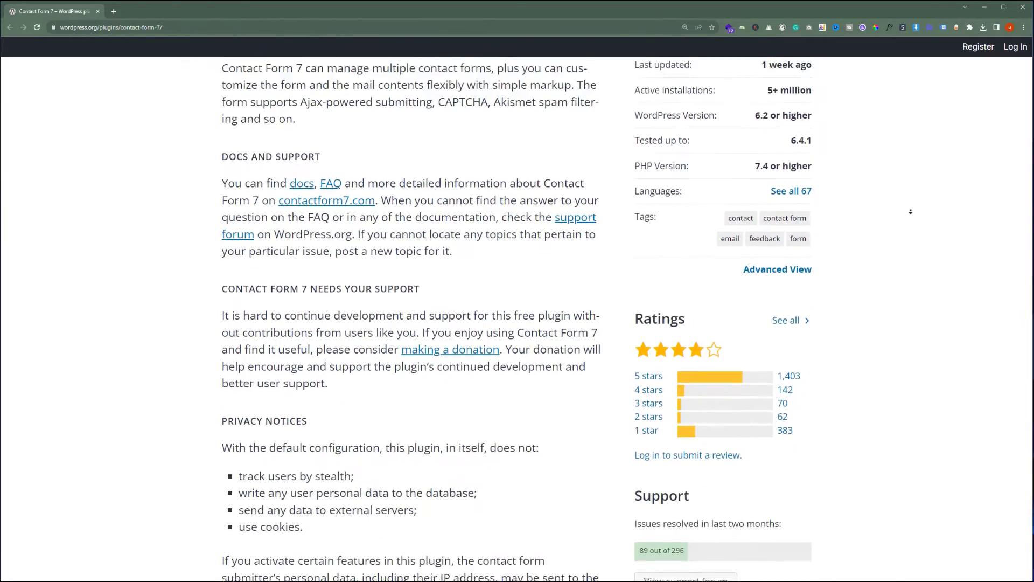
scroll(910, 211, "down", 3)
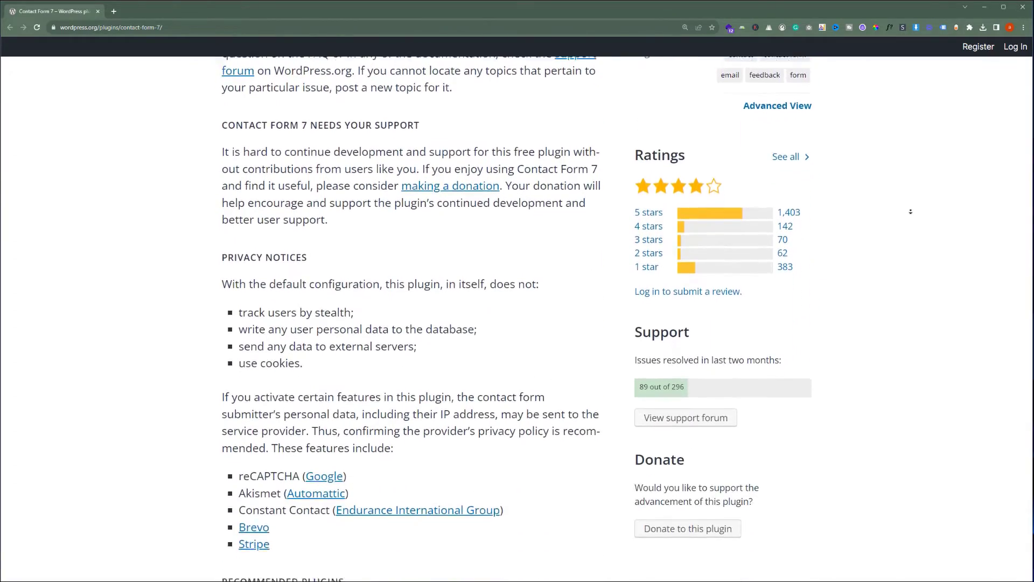
scroll(910, 211, "down", 3)
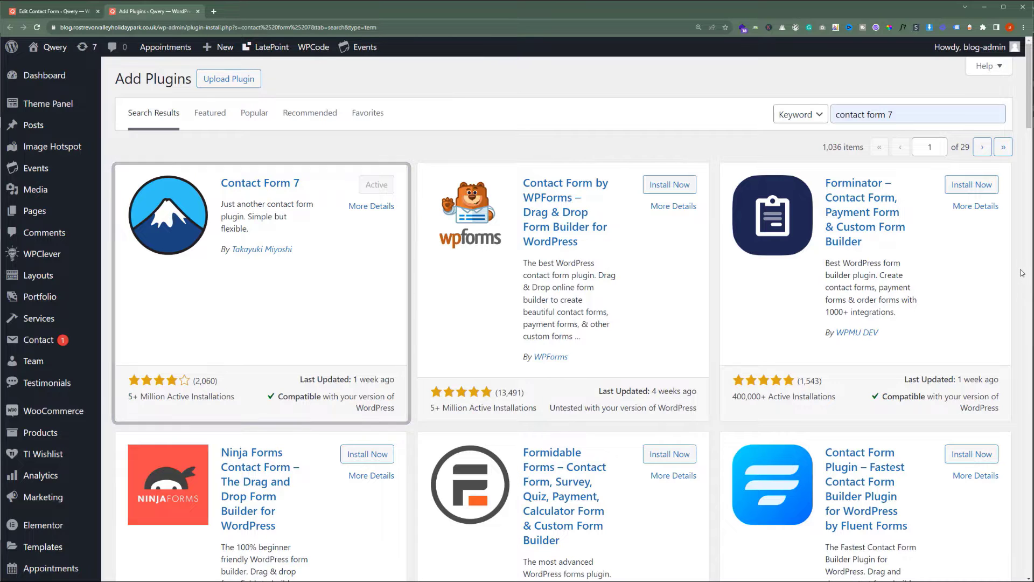
Open Contact > Contact Forms in a new tab and scroll through the site's contact page
middle_click(107, 346)
key("ctrl+Tab")
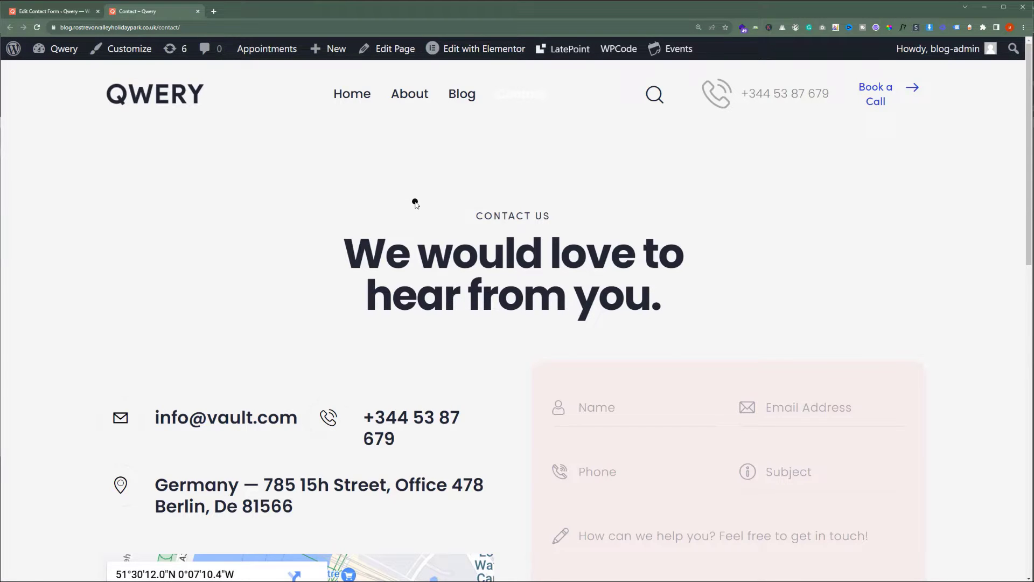
scroll(414, 203, "down", 3)
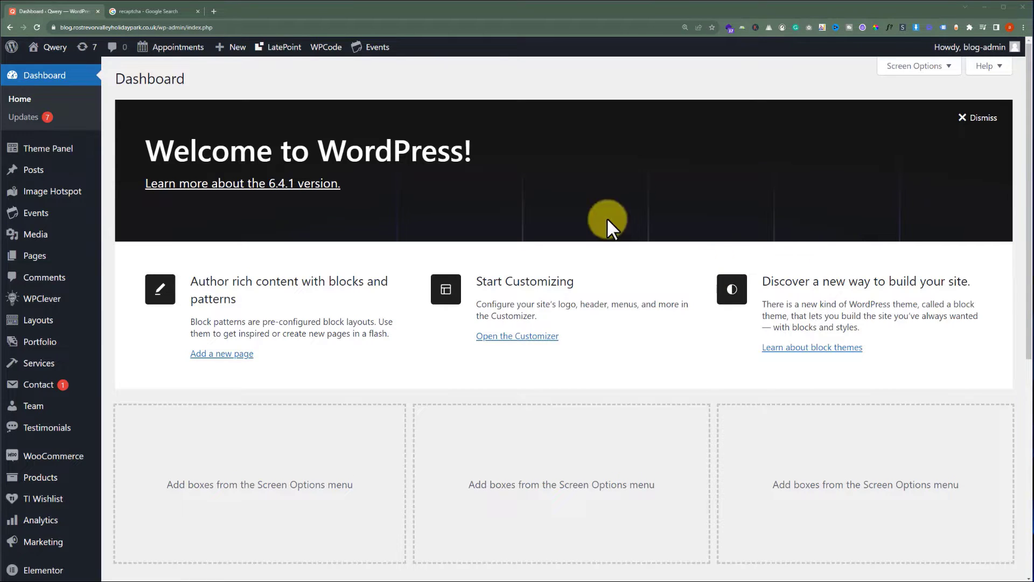
Go from the recaptcha search results to the reCAPTCHA about page, then its v3 Admin Console
left_click(160, 11)
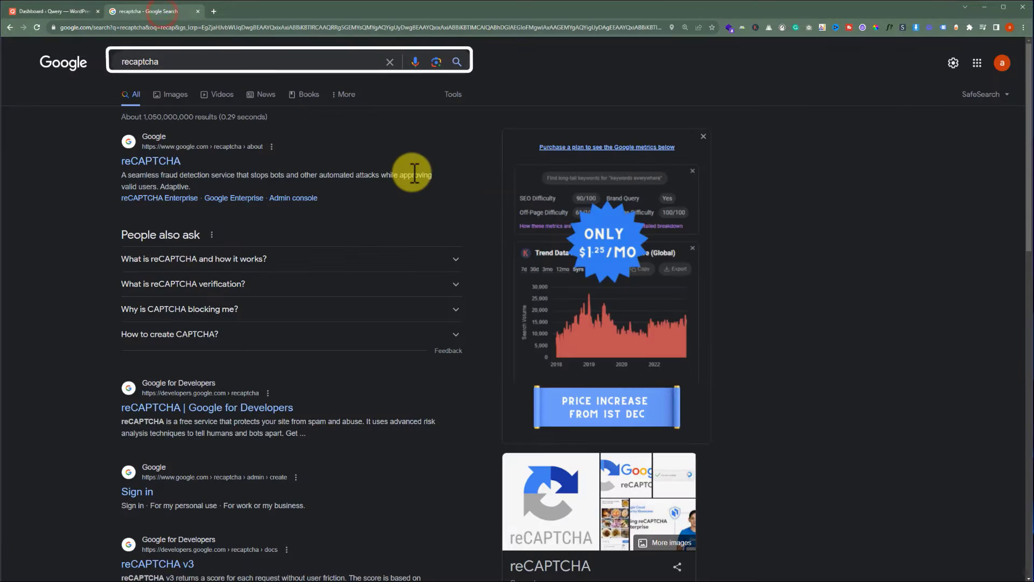
left_click(413, 174)
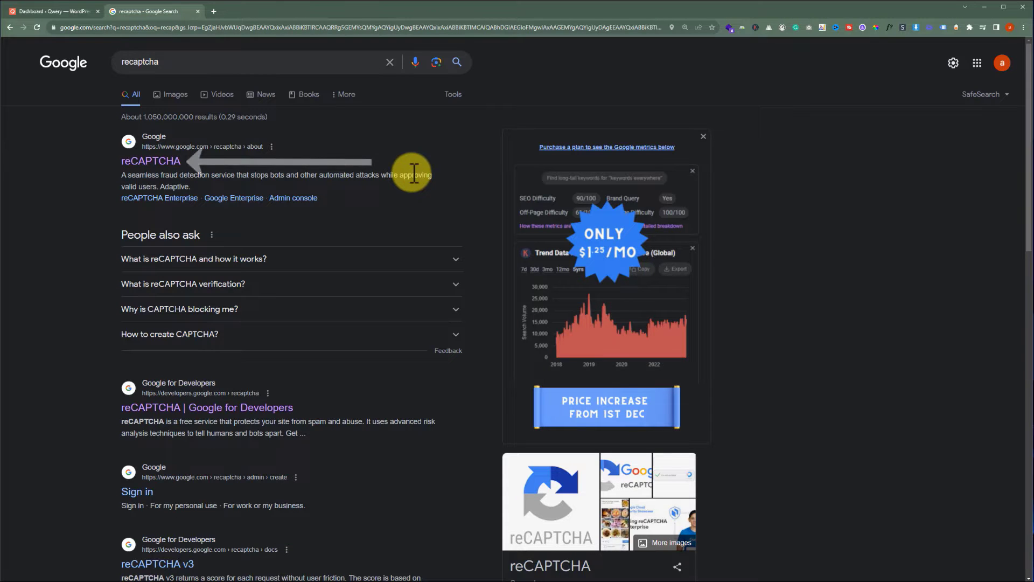
left_click(151, 160)
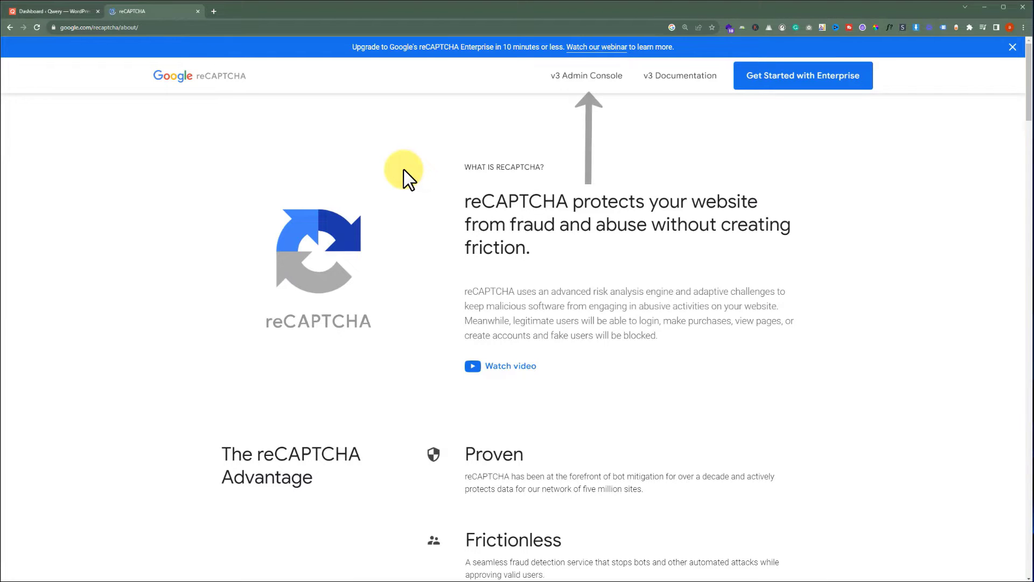
left_click(591, 75)
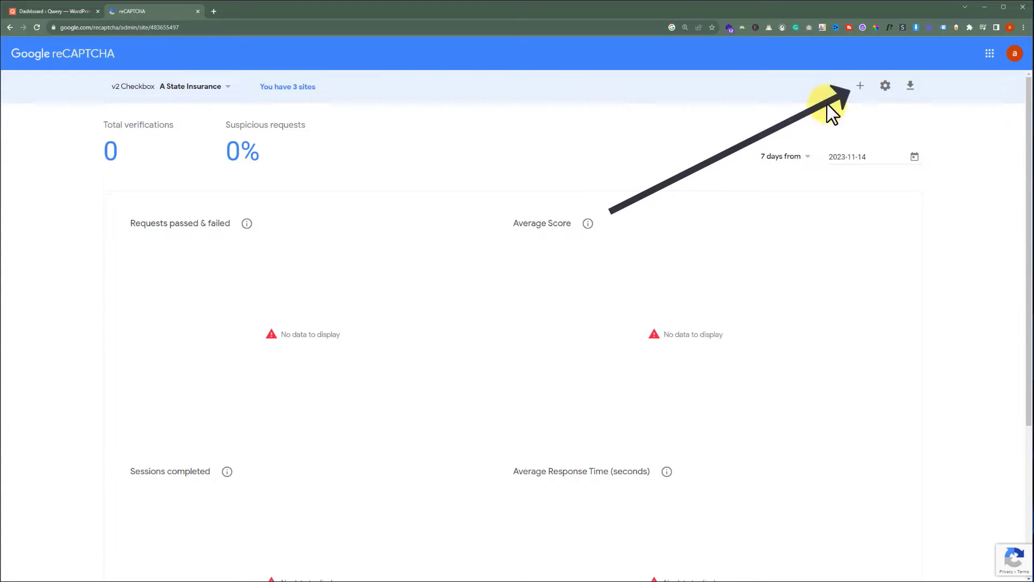
Start registering a new reCAPTCHA site and paste 'Qwery Website' as its label
left_click(860, 86)
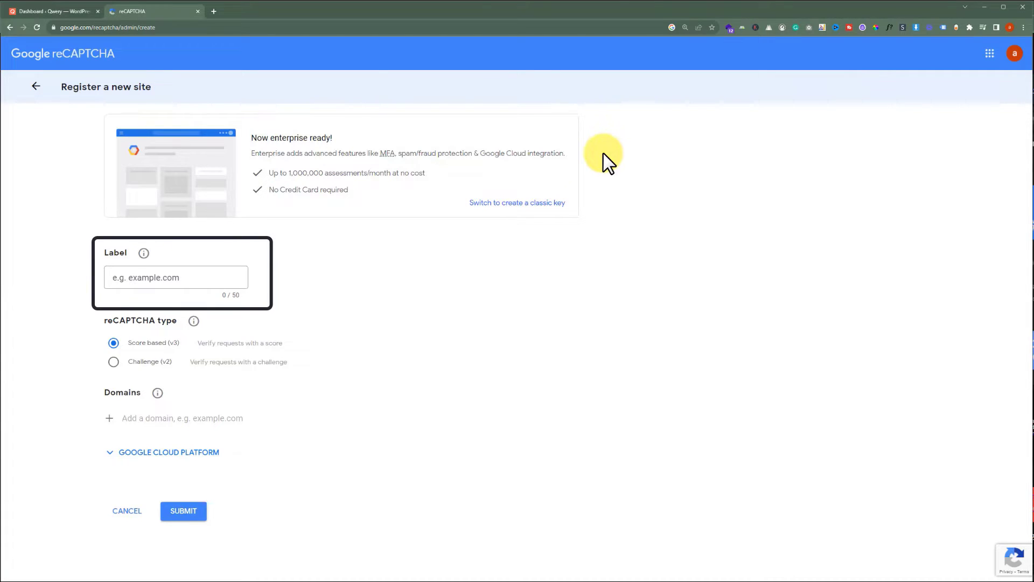
left_click(185, 277)
right_click(180, 277)
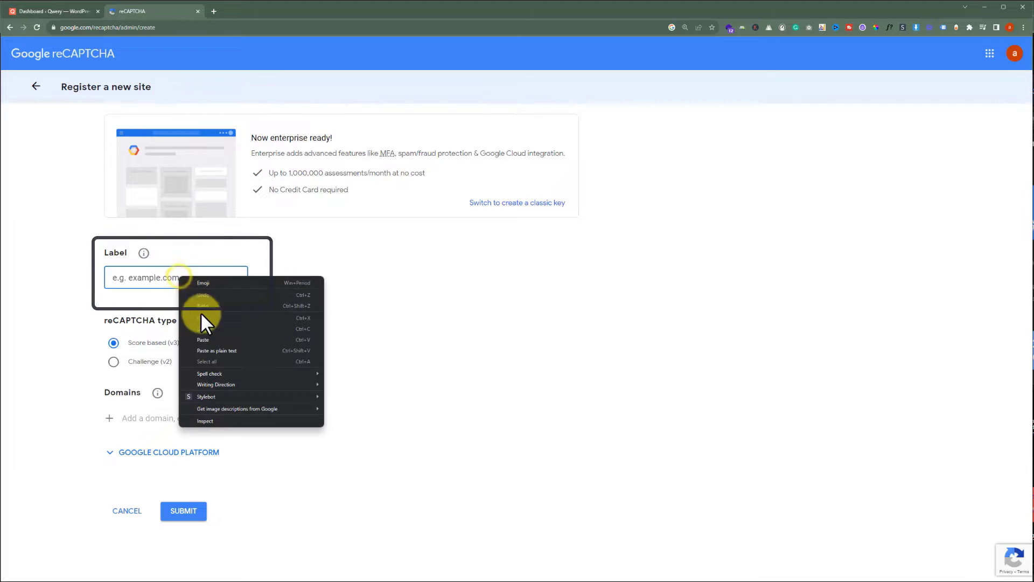
left_click(208, 341)
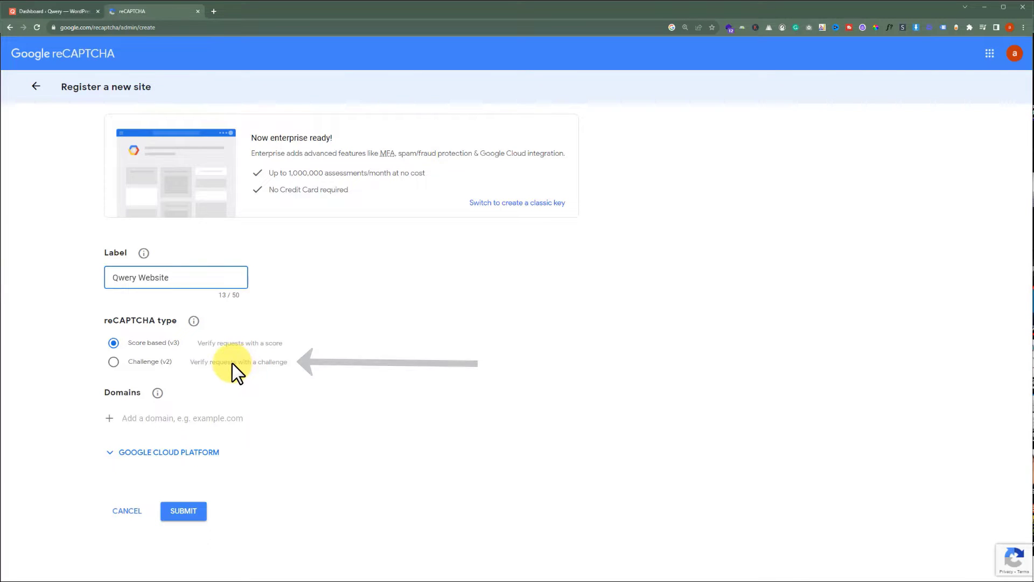
Choose Challenge (v2) 'I'm not a robot' Checkbox as the reCAPTCHA type
left_click(113, 362)
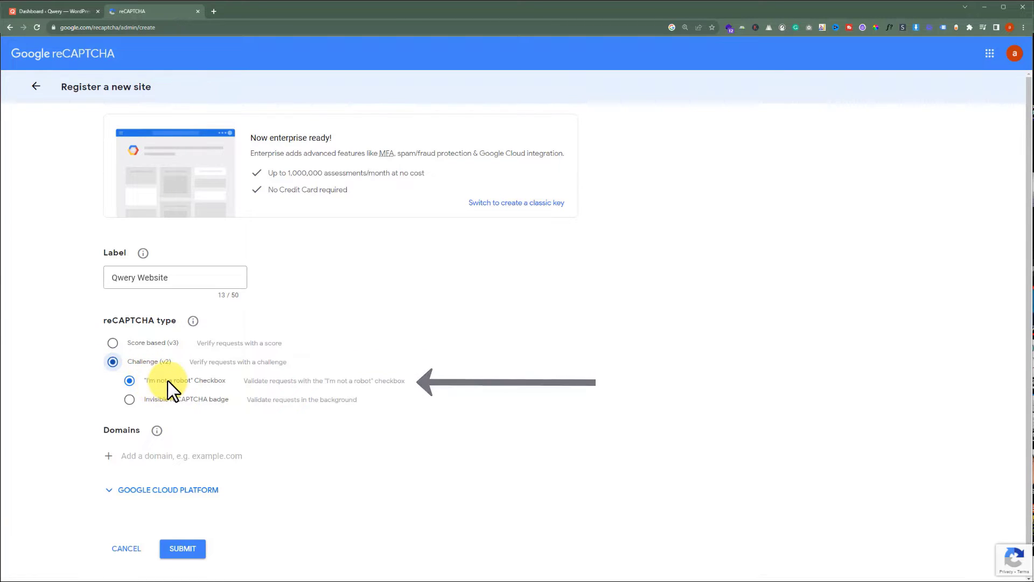
scroll(168, 382, "down", 1)
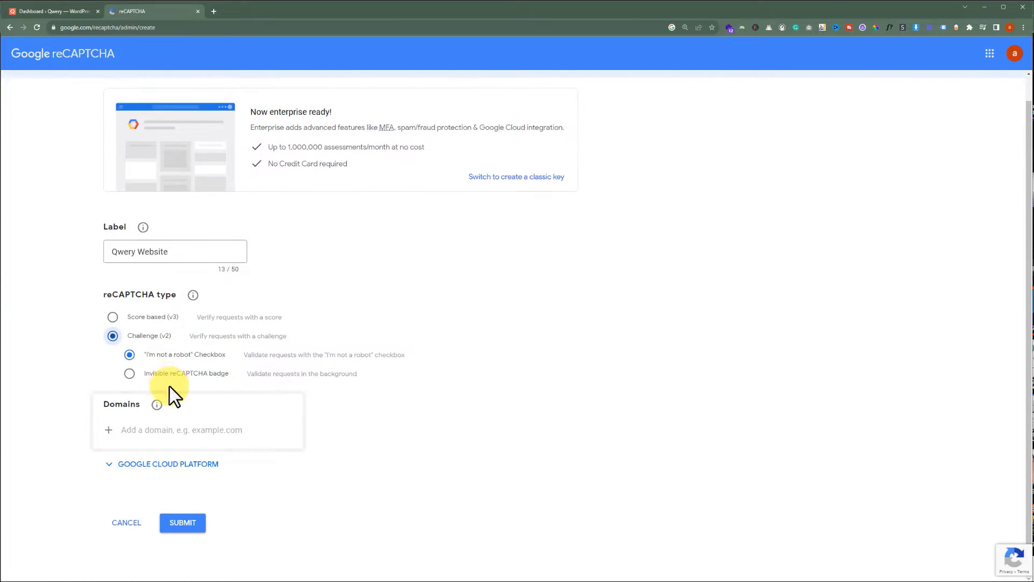
left_click(144, 430)
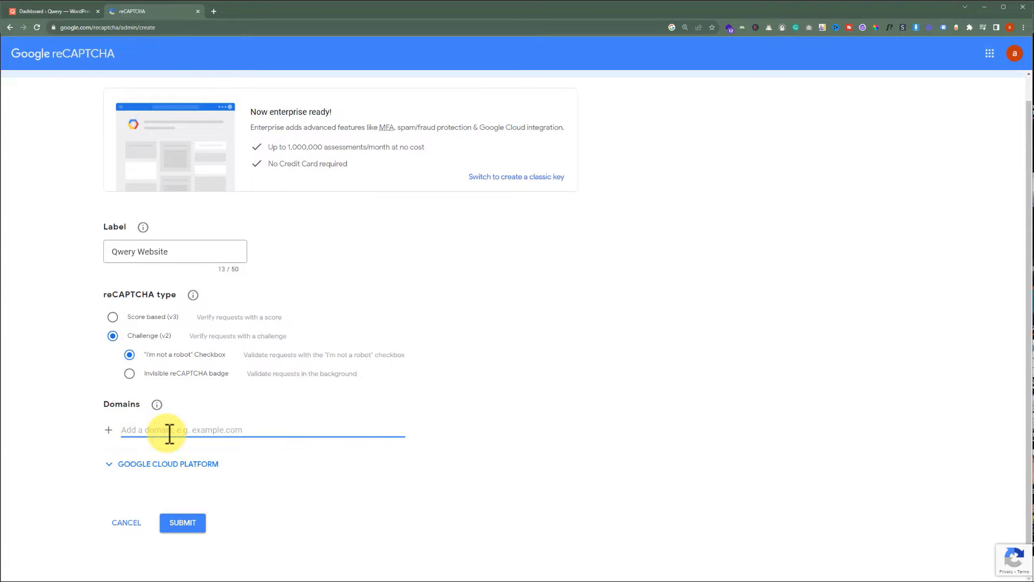
Copy the WordPress site's web address and paste it into the Domains field
left_click(68, 10)
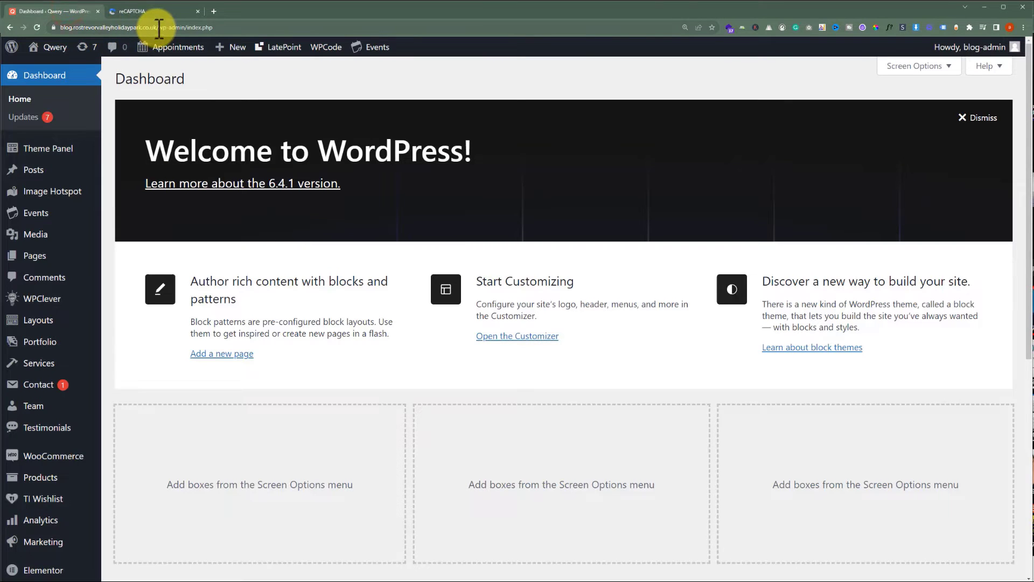
left_click_drag(151, 27, 18, 27)
key("ctrl+c")
mouse_move(154, 47)
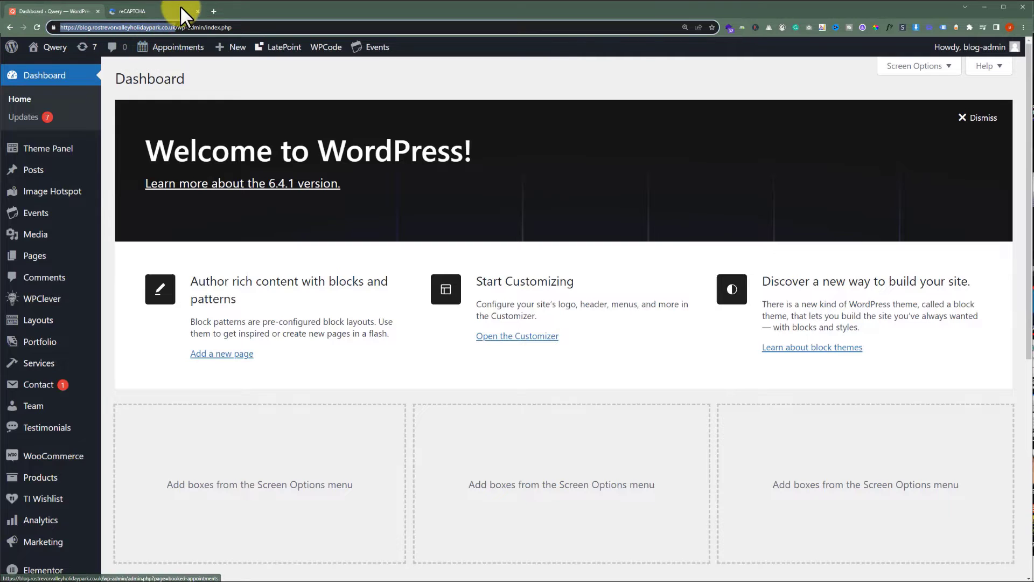
left_click(172, 10)
right_click(162, 431)
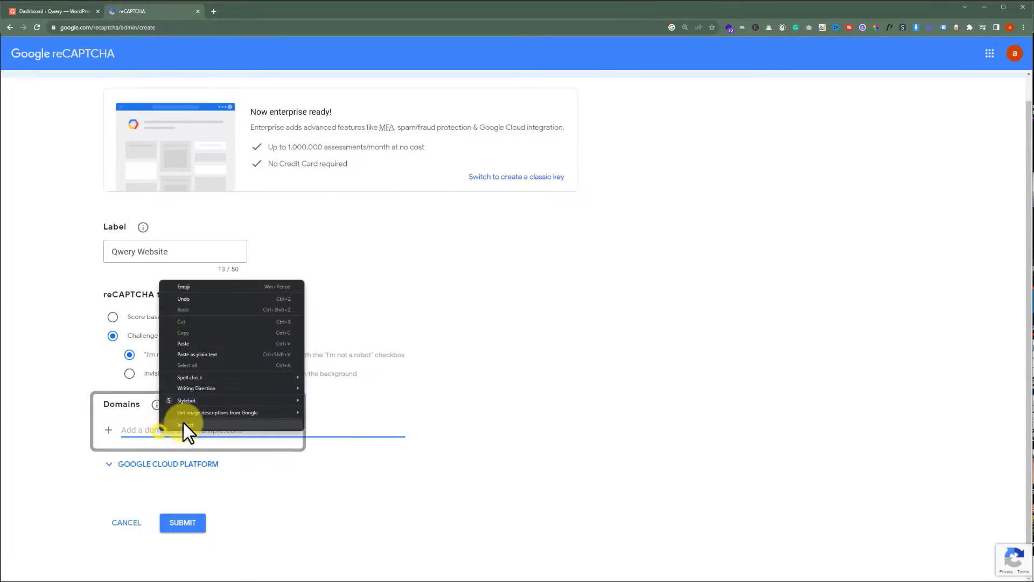
left_click(194, 342)
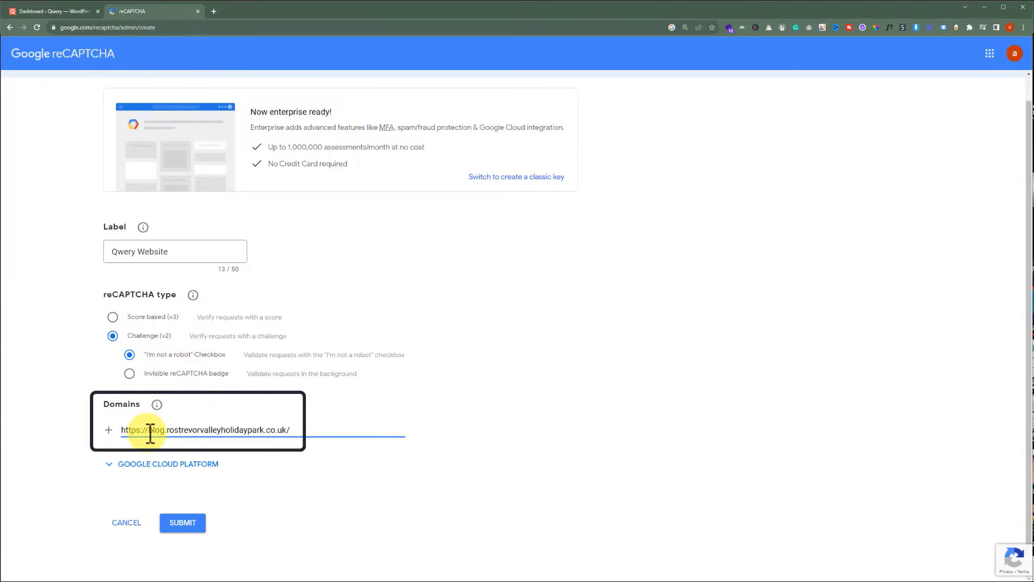
left_click_drag(148, 430, 123, 429)
key("BackSpace")
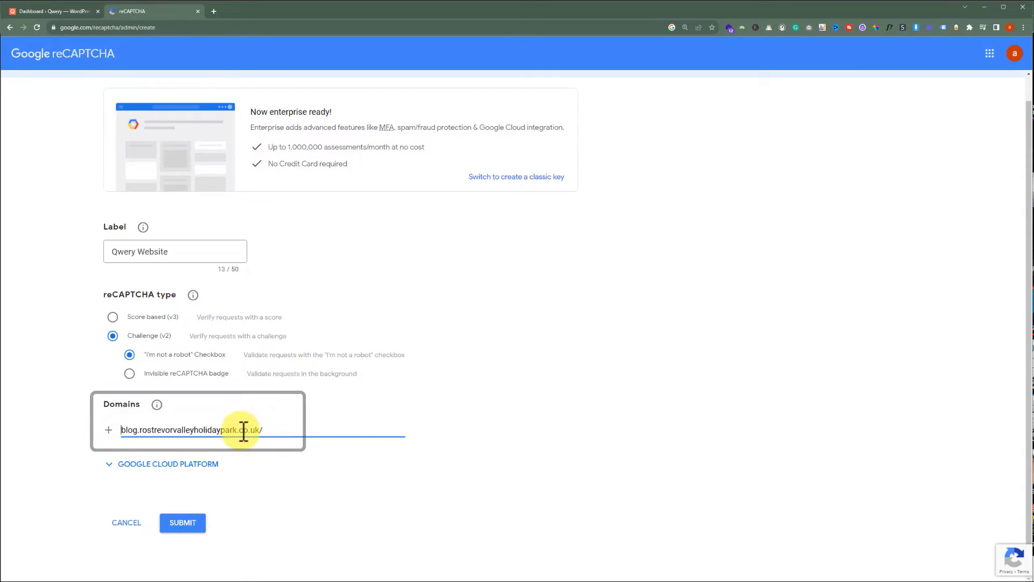
left_click(280, 430)
key("BackSpace")
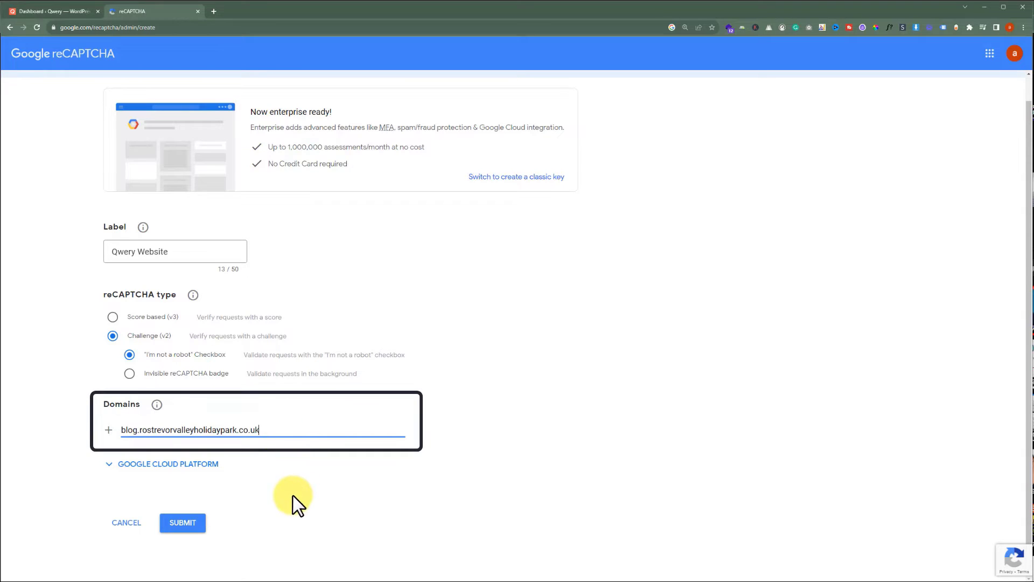
Submit the Qwery Website registration to issue its keys, then return to the WordPress Dashboard
left_click(178, 523)
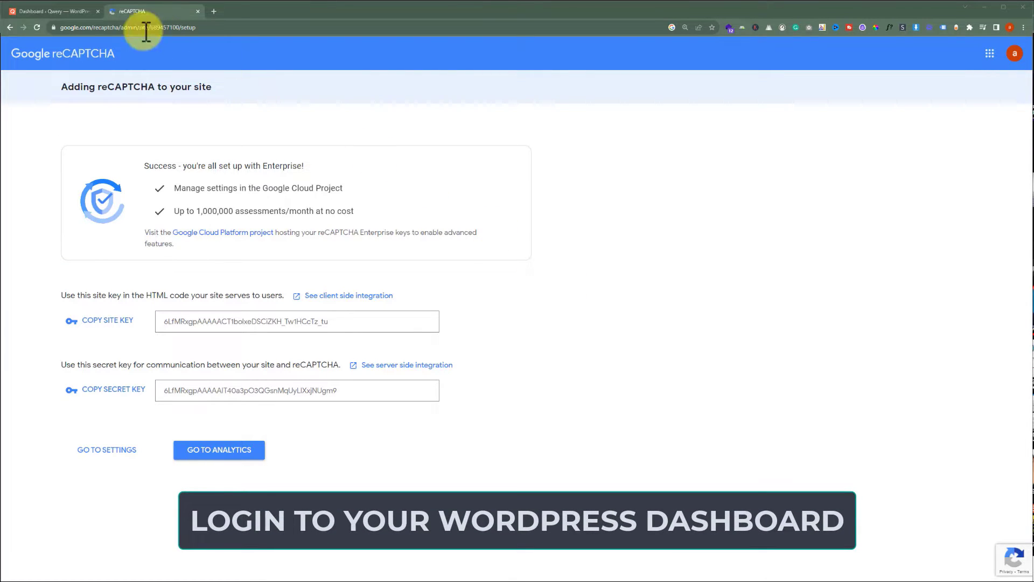
left_click(62, 11)
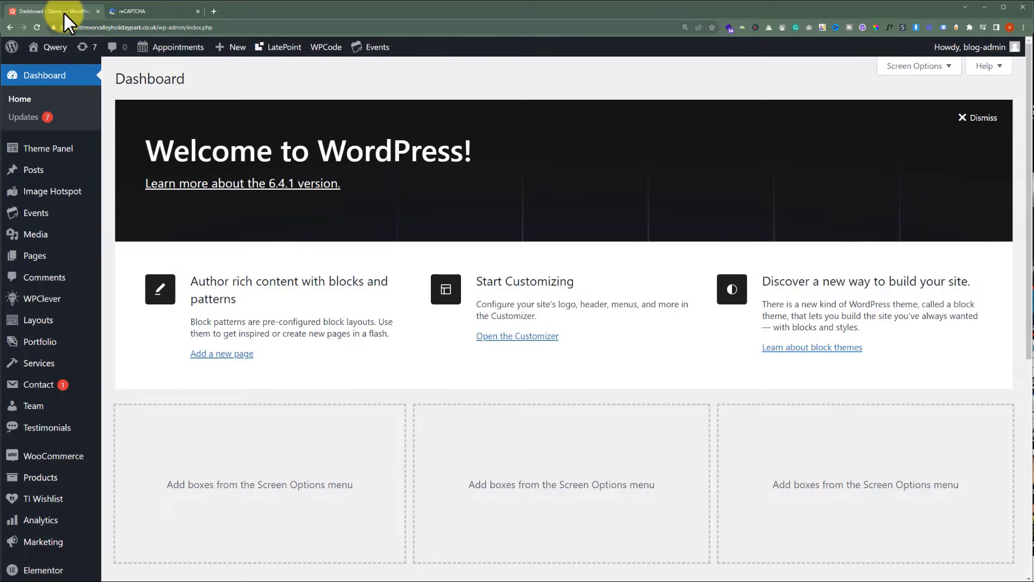
Search Add New Plugin for 'recaptcha v2 for contact form 7', then install and activate it
scroll(80, 272, "down", 5)
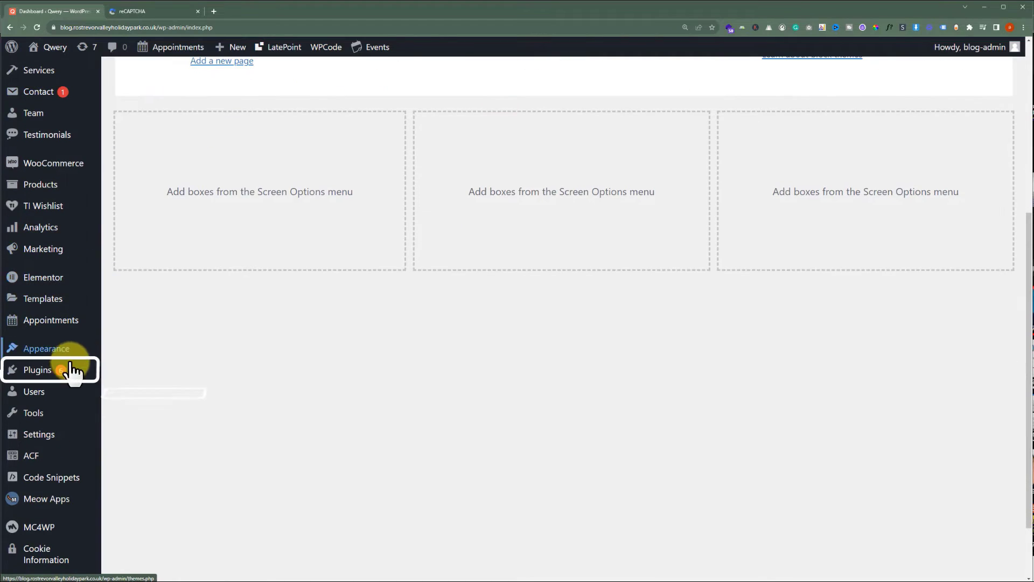
mouse_move(65, 374)
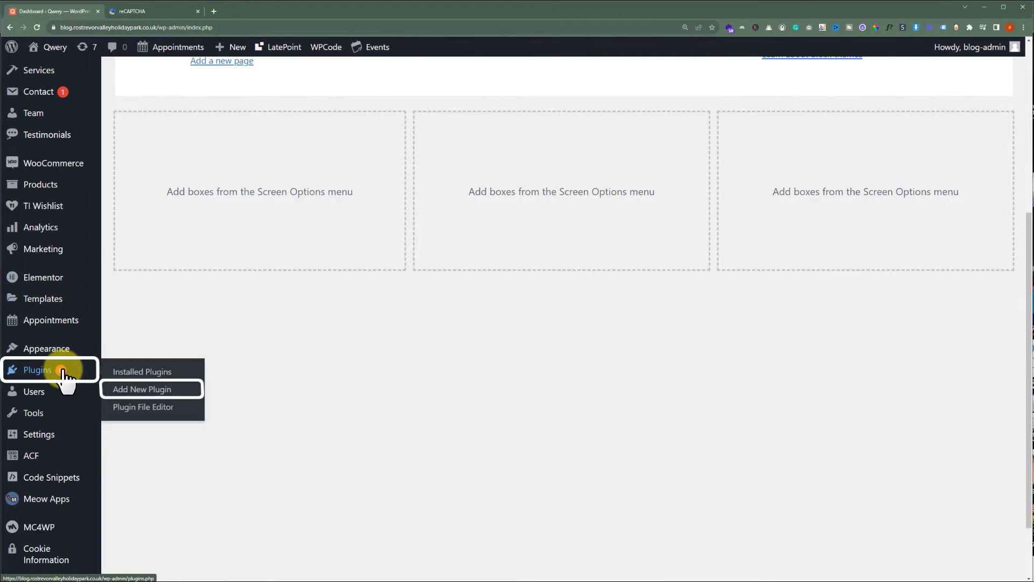
left_click(144, 390)
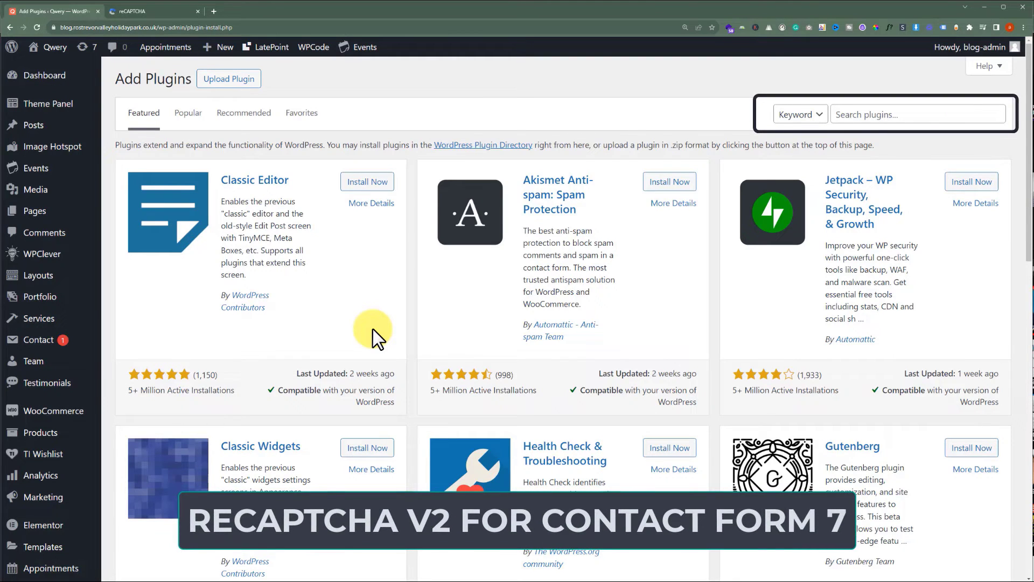
left_click(857, 114)
type("recaptcha v2 for contact form 7")
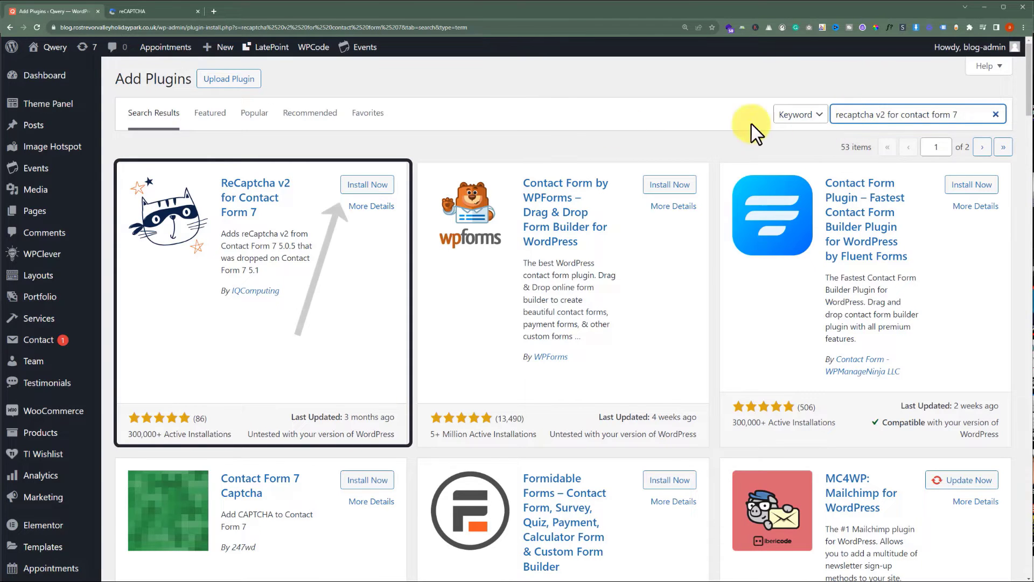
left_click(366, 186)
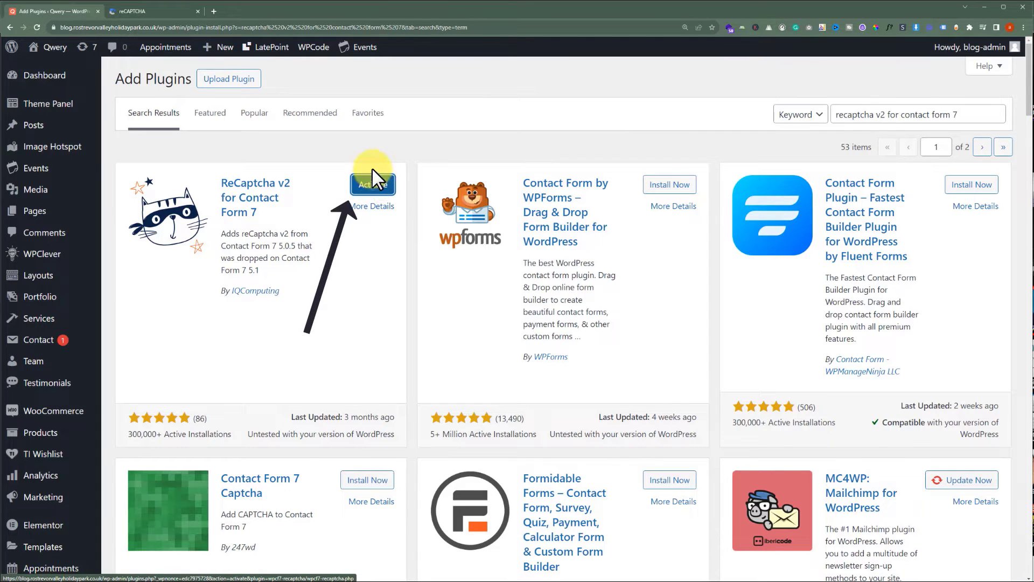
left_click(372, 178)
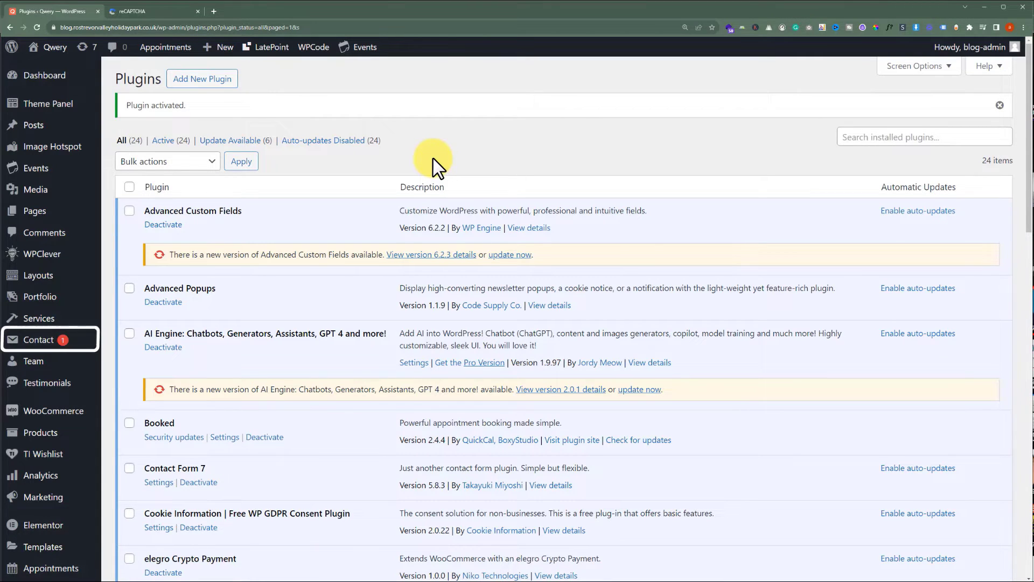
Set Select reCaptcha Usage to reCaptcha Version 2 under Contact > reCaptcha Version and submit
mouse_move(46, 343)
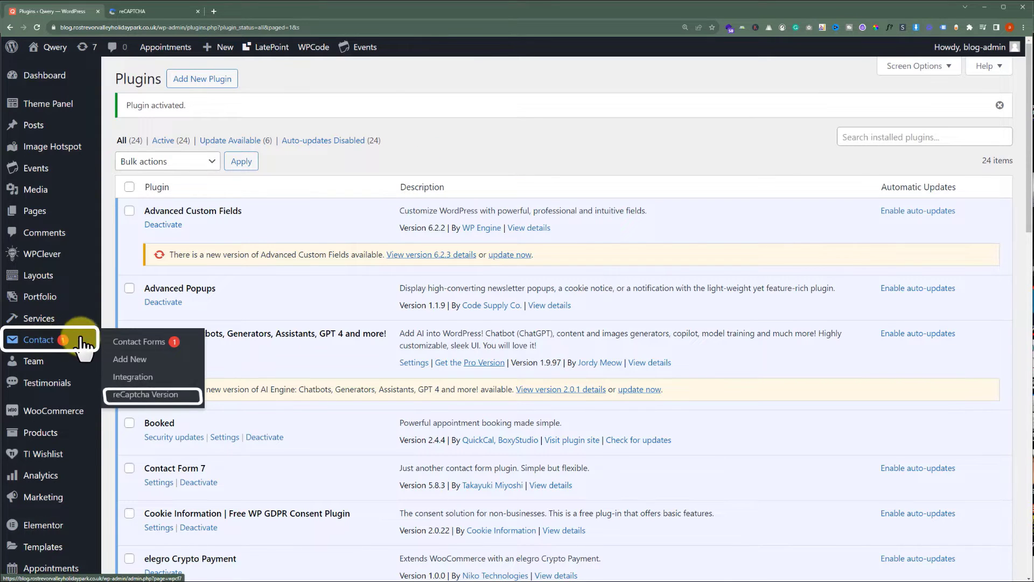
left_click(143, 395)
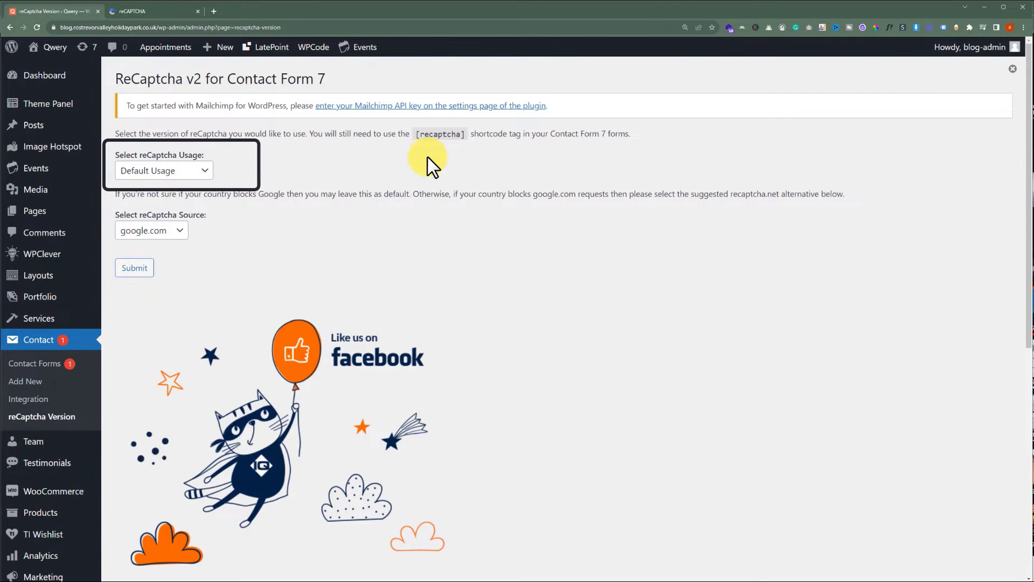
left_click(197, 171)
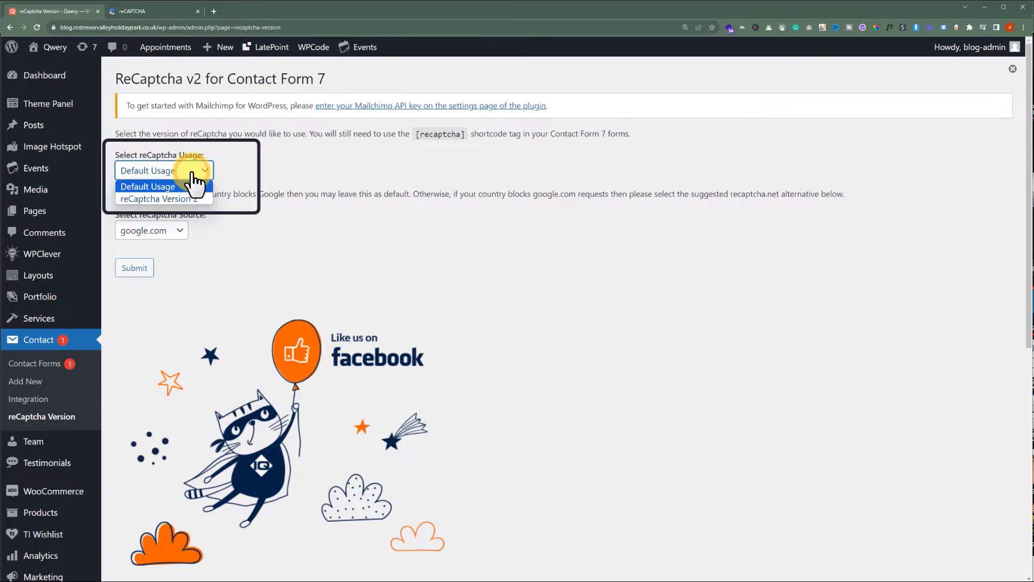
left_click(198, 199)
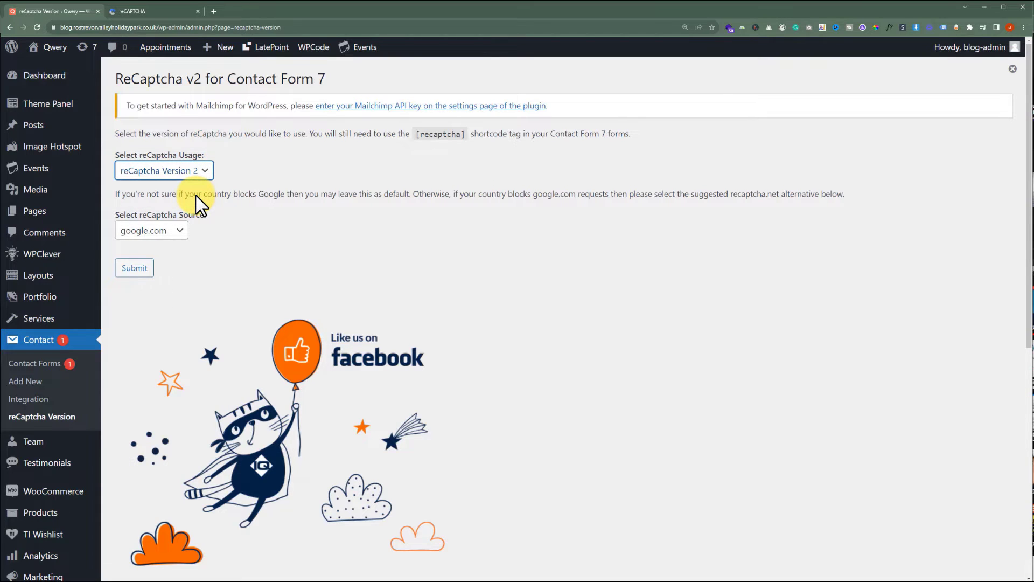
left_click(140, 268)
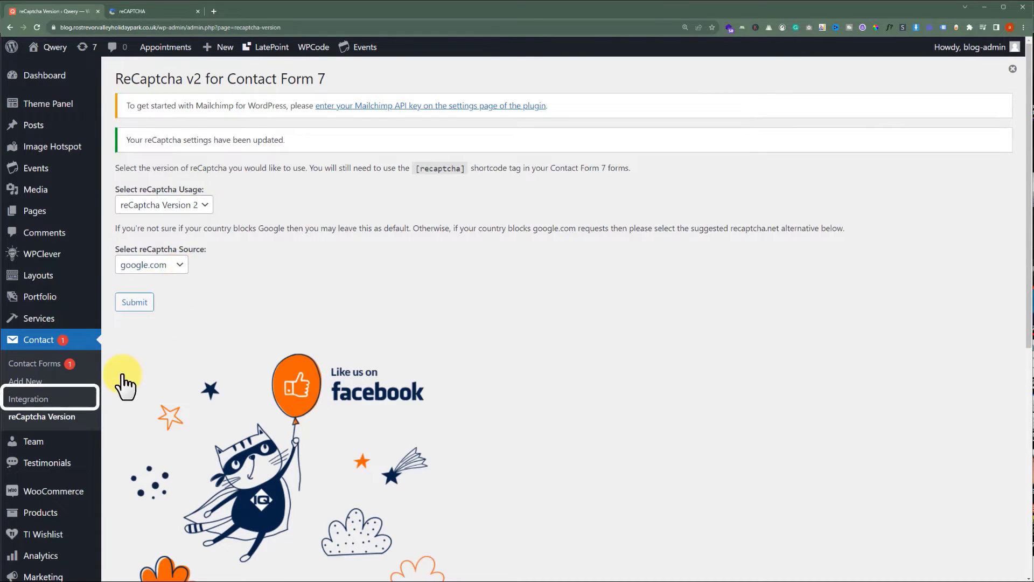
Open the reCAPTCHA Setup Integration form under Contact > Integration, then return to the reCAPTCHA keys tab
left_click(33, 400)
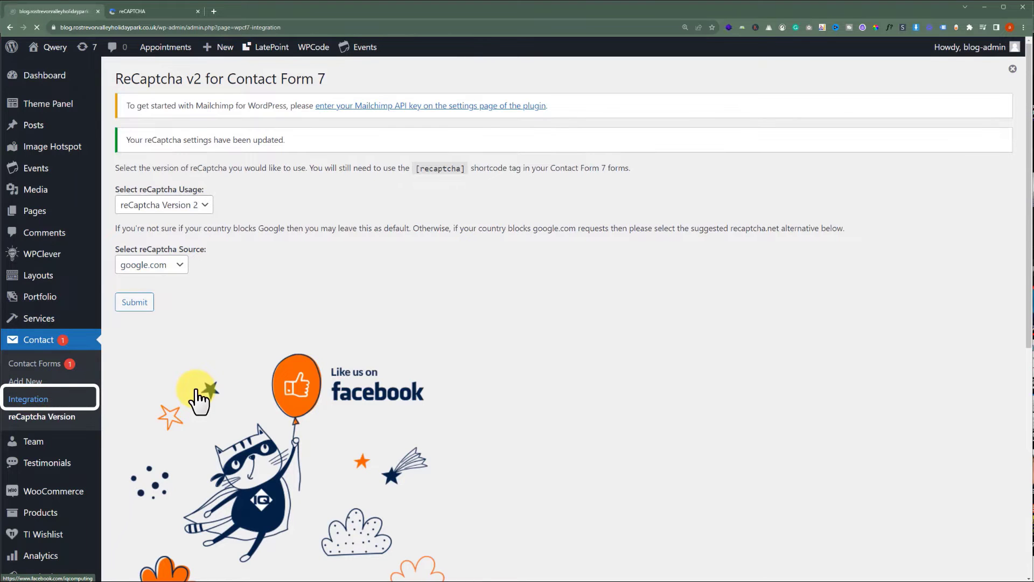
scroll(196, 392, "down", 6)
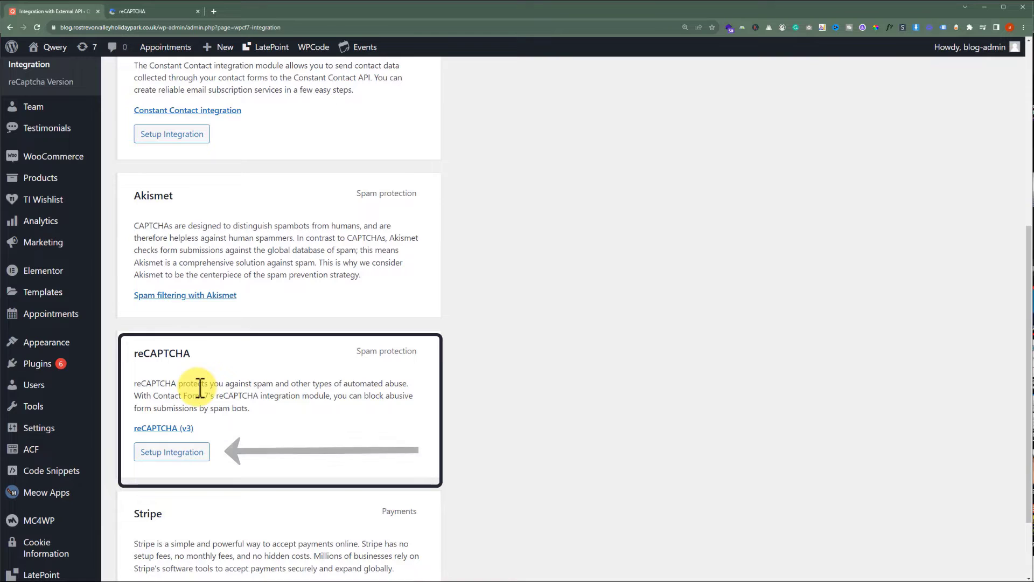
left_click(198, 456)
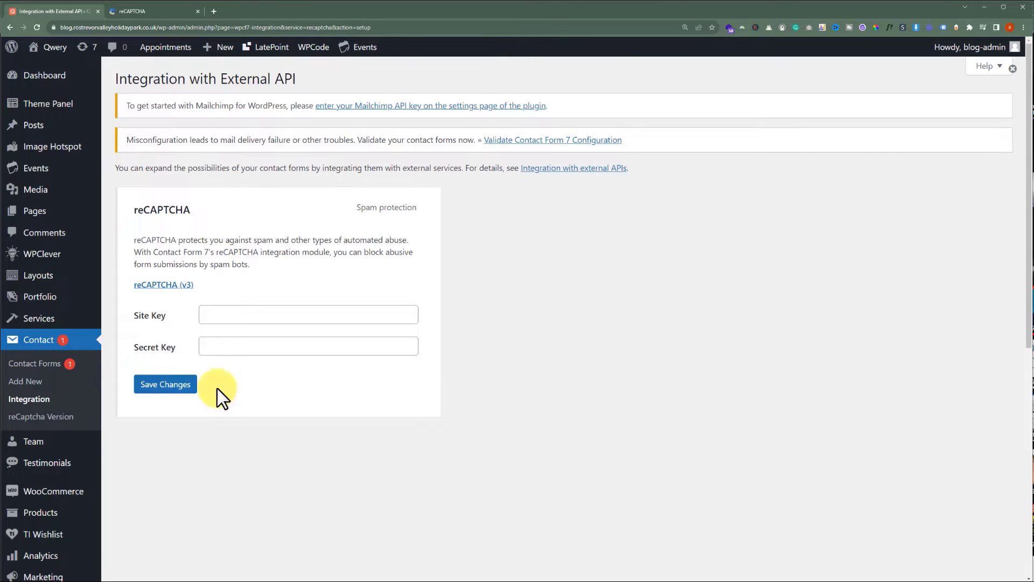
left_click(167, 6)
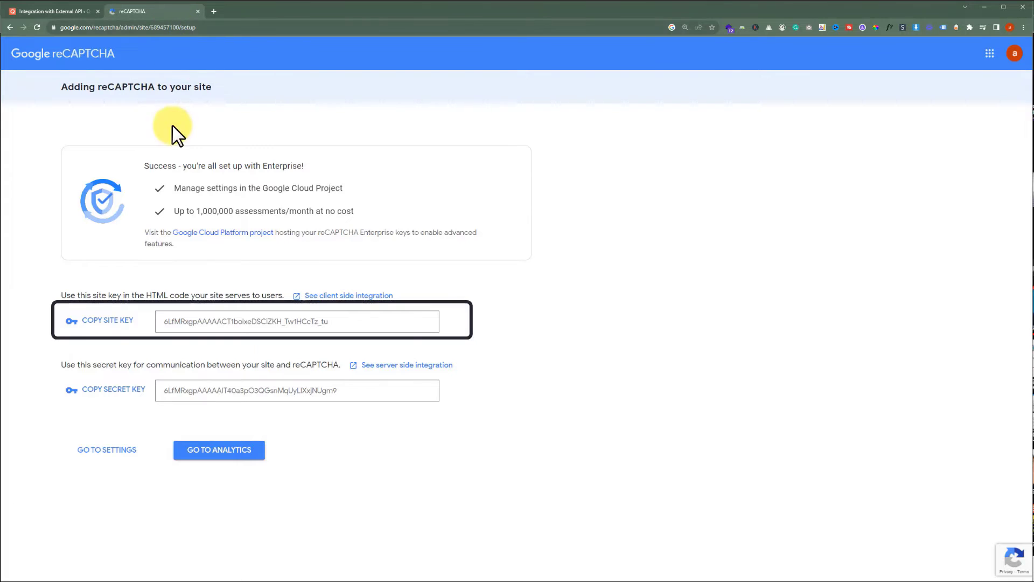
Copy the reCAPTCHA site key and paste it into WordPress's Site Key field
left_click(113, 321)
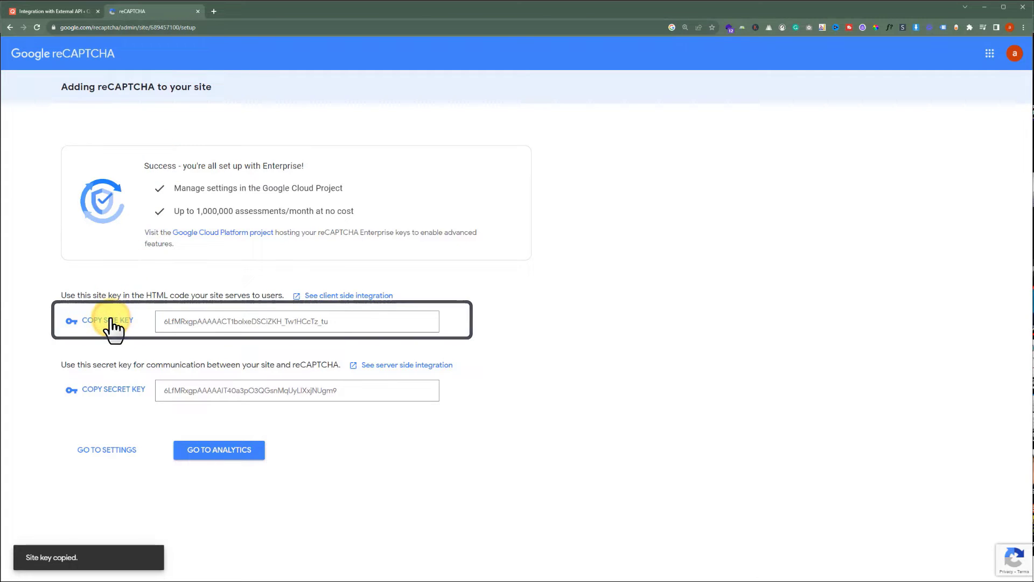
left_click(69, 7)
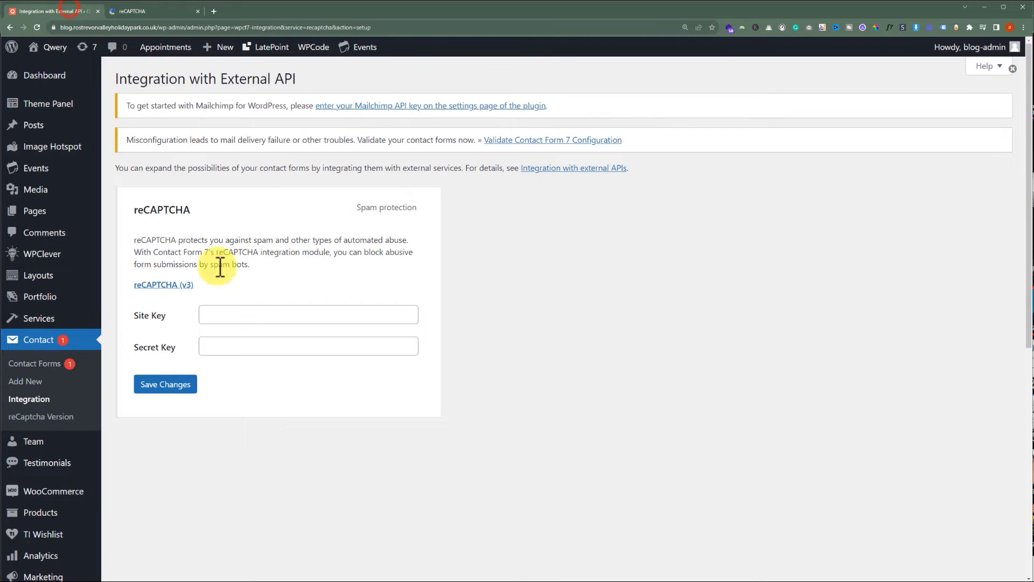
right_click(227, 315)
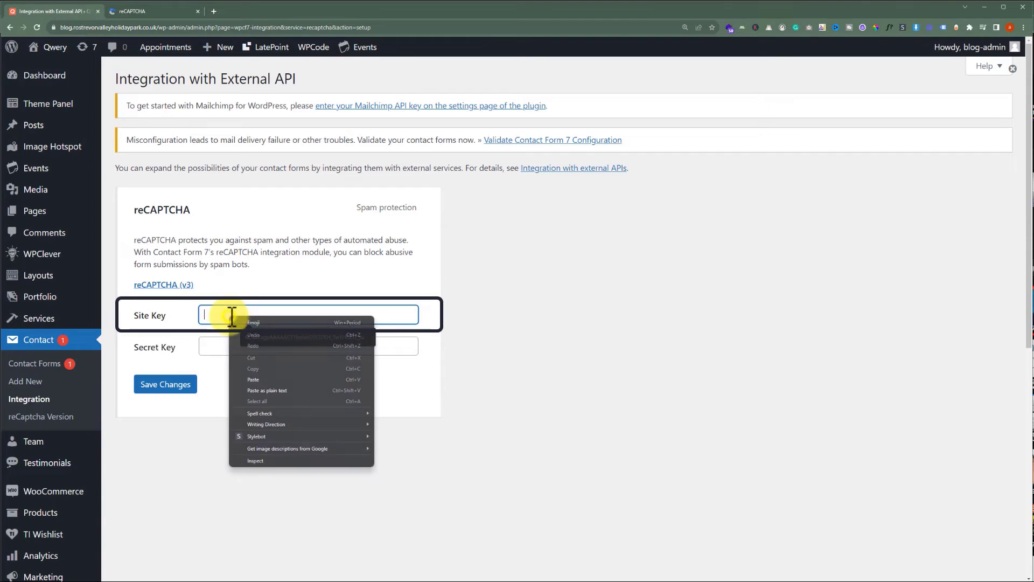
left_click(267, 377)
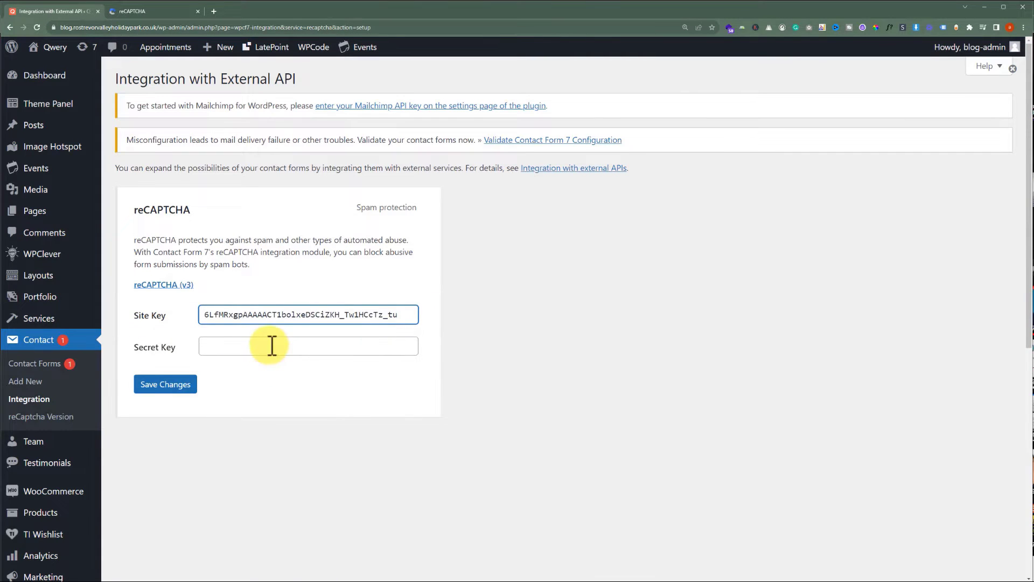
Copy the secret key into the Secret Key field and save the integration changes
left_click(157, 9)
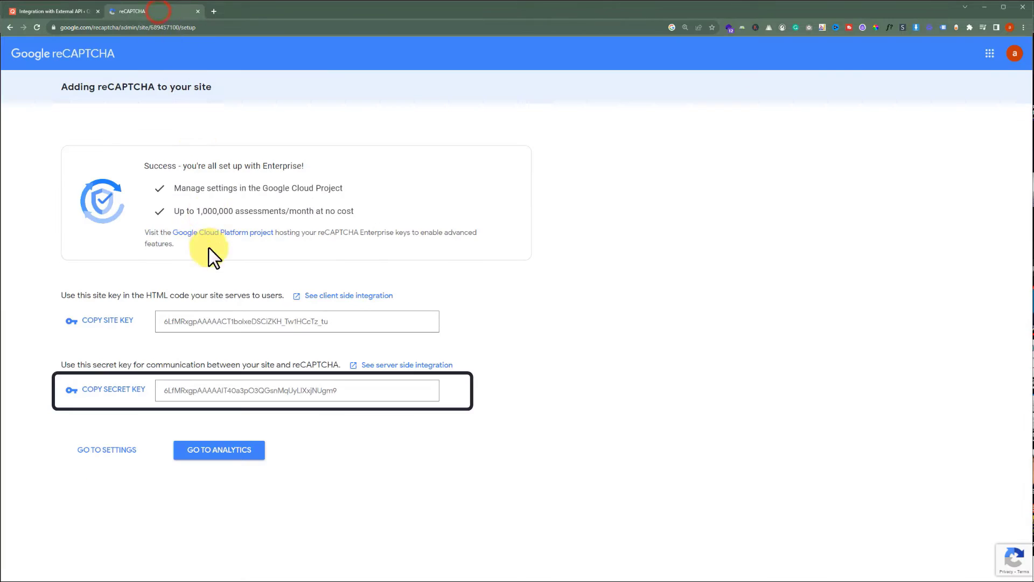
left_click(127, 389)
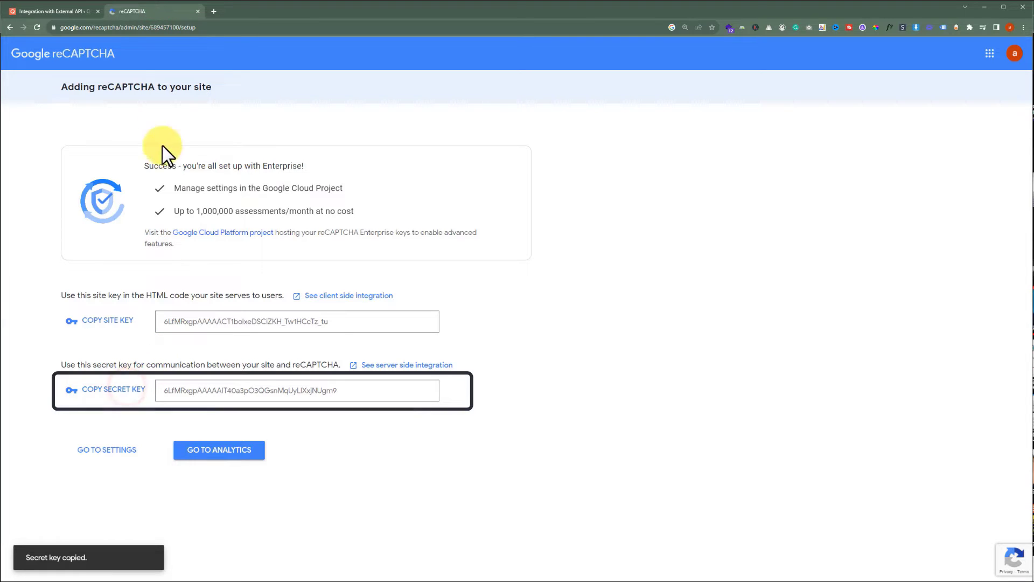
left_click(63, 9)
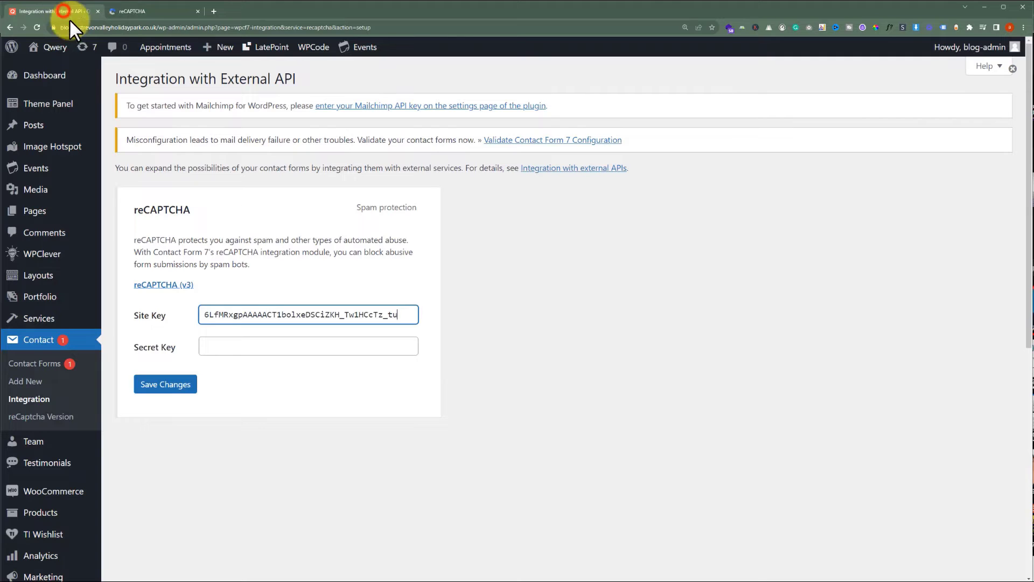
left_click(255, 345)
right_click(252, 348)
left_click(284, 409)
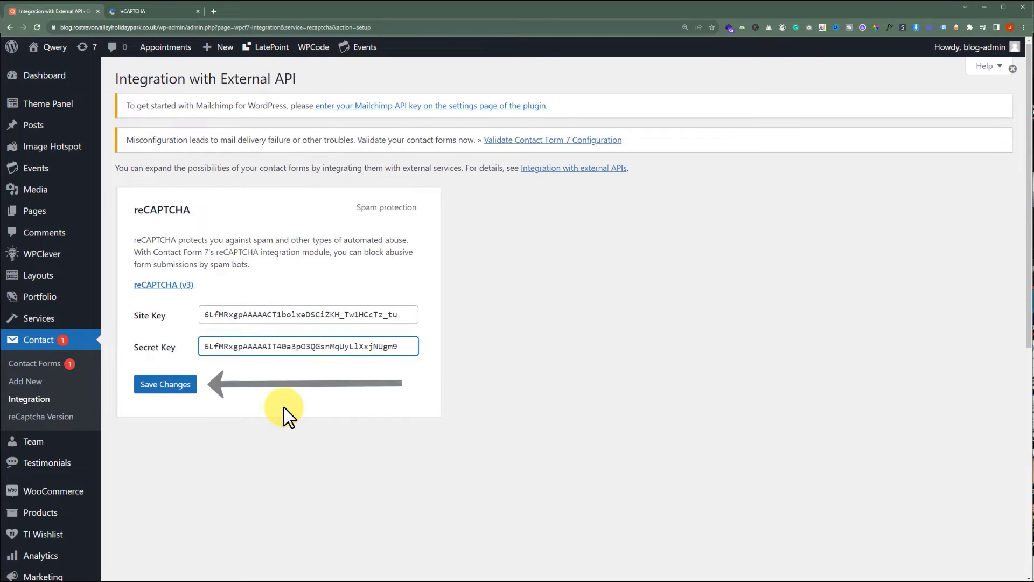
left_click(175, 387)
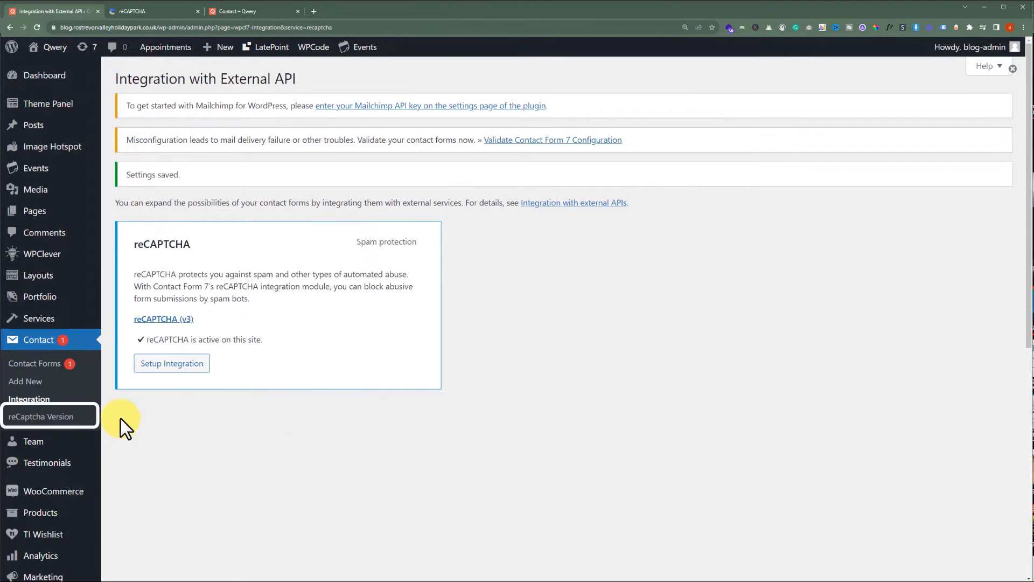
Copy the [recaptcha] shortcode from reCaptcha Version and open Contact form (main) in a new tab
left_click(45, 416)
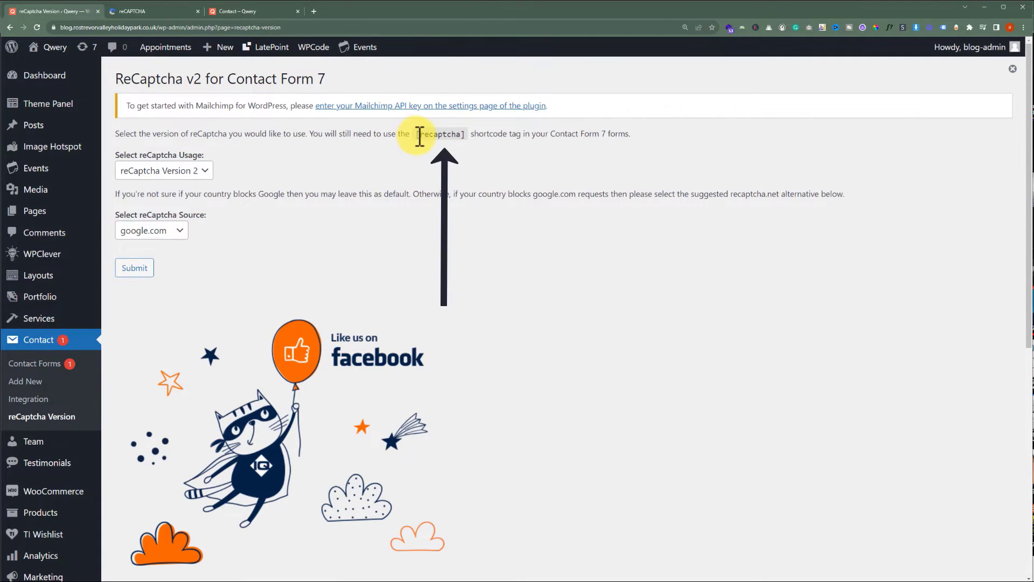
left_click_drag(415, 134, 464, 137)
right_click(464, 136)
left_click(470, 140)
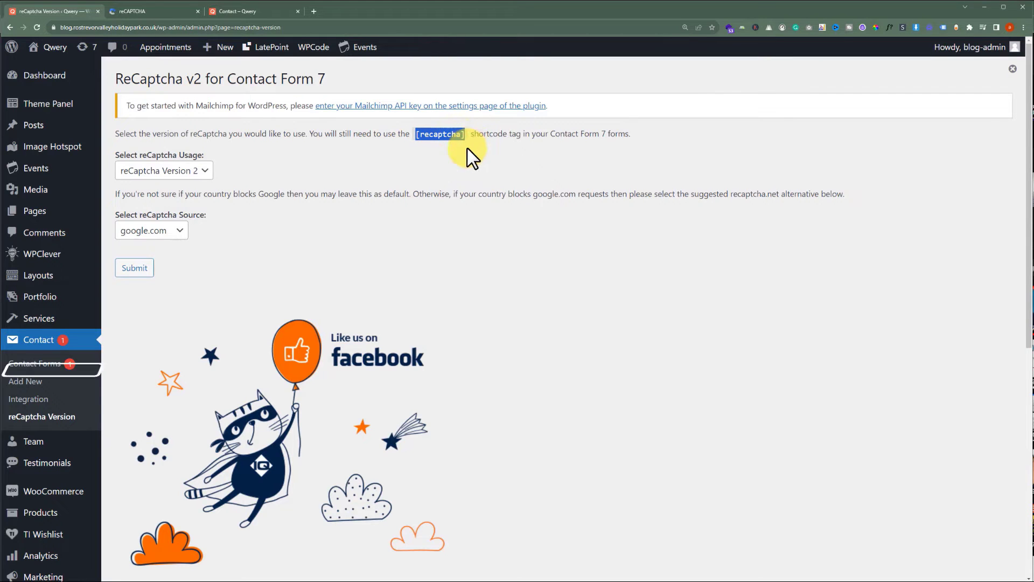
left_click(52, 364)
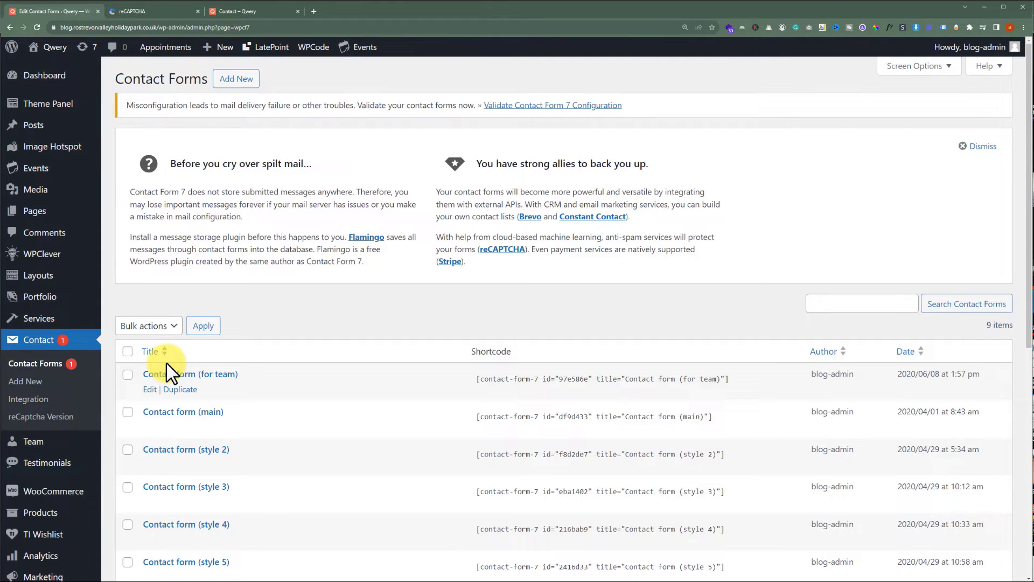
middle_click(151, 427)
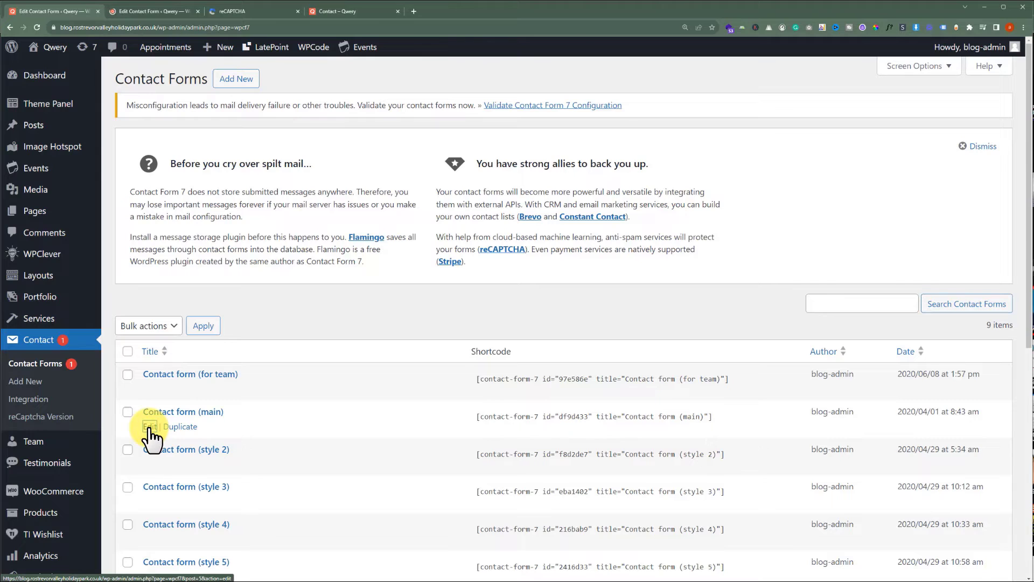
Paste [recaptcha] on the blank line above [submit] in Contact form (main)'s template
left_click(137, 11)
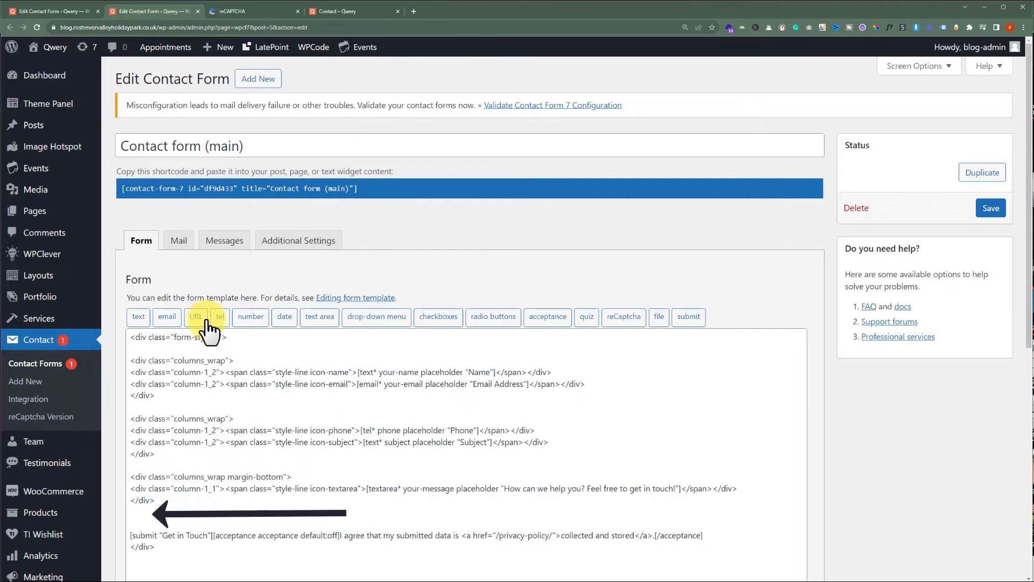
left_click(136, 522)
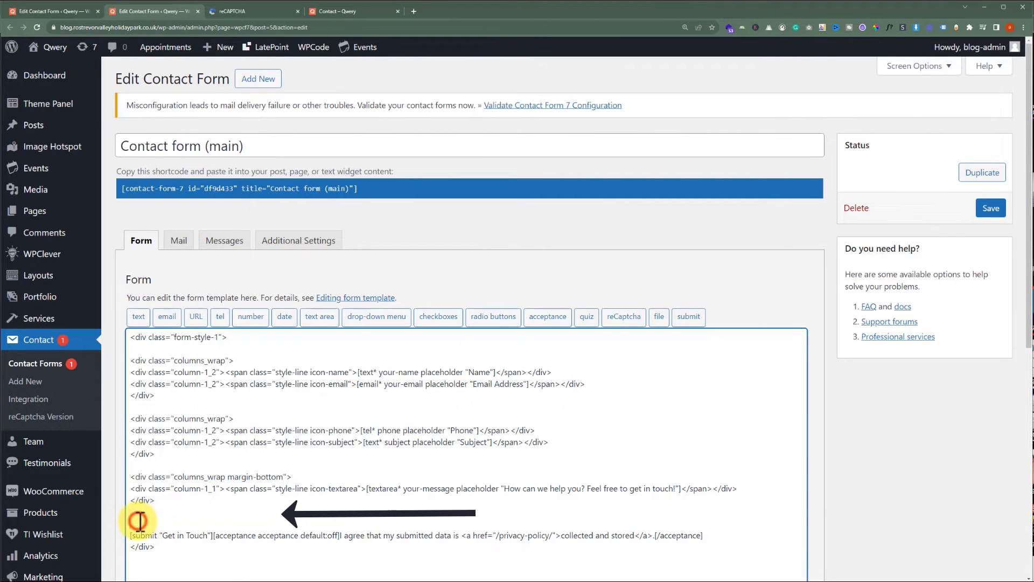
right_click(136, 521)
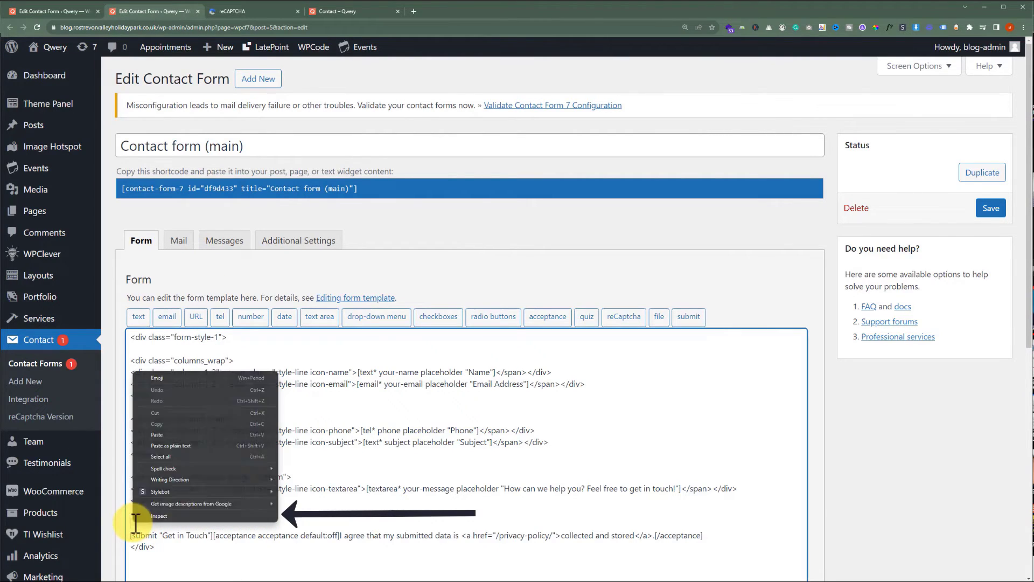
left_click(161, 435)
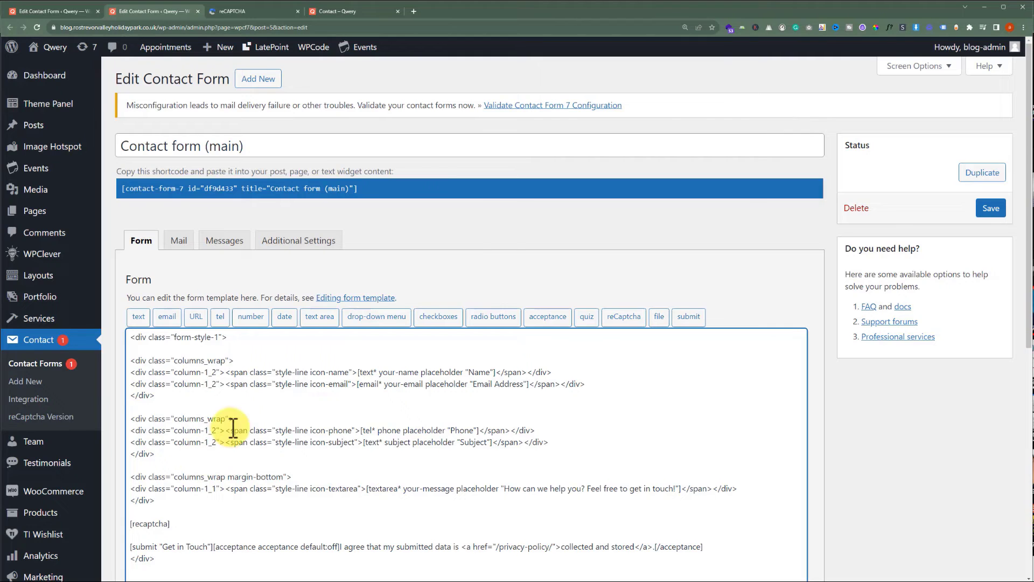
left_click(370, 10)
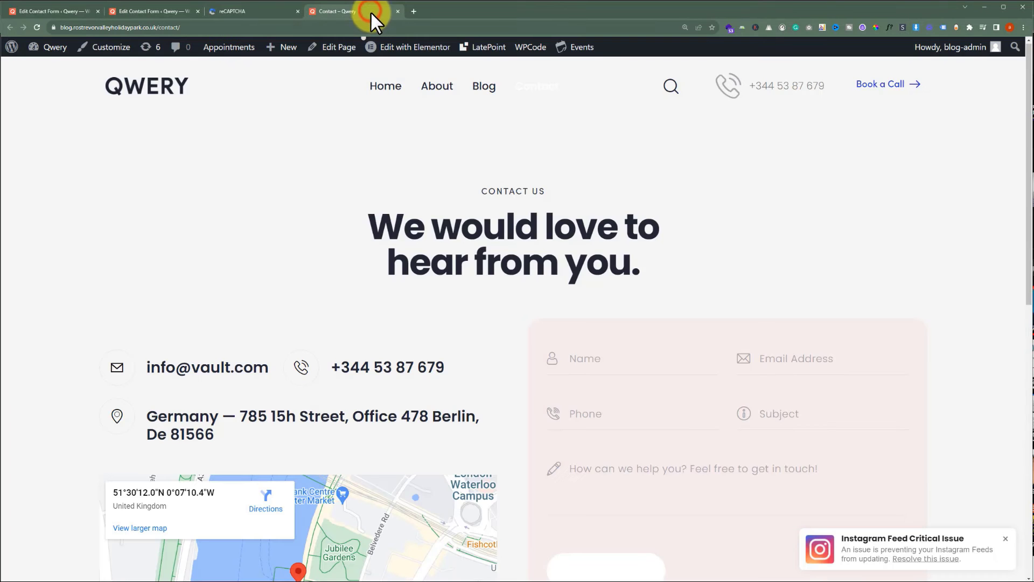
scroll(374, 254, "down", 3)
scroll(639, 295, "up", 1)
scroll(439, 266, "down", 1)
left_click(520, 306)
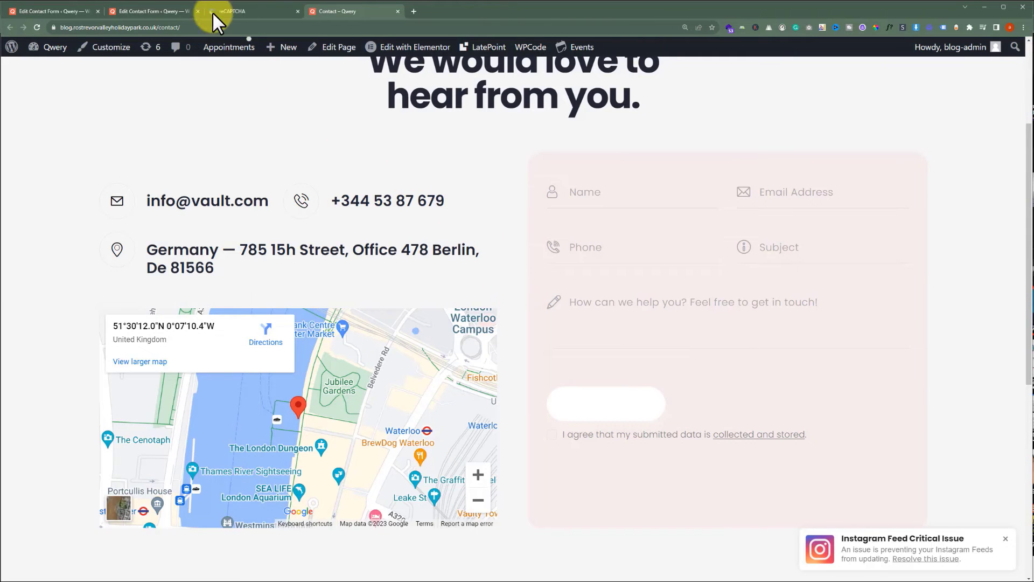
Save the edited Contact form (main) and go back to the Contact – Qwery page
left_click(158, 8)
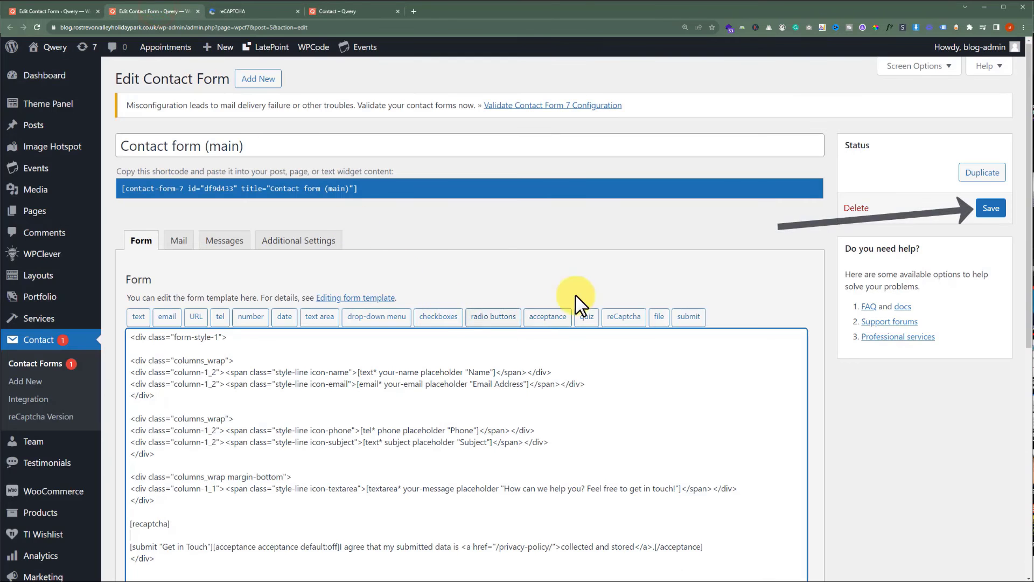
left_click(990, 210)
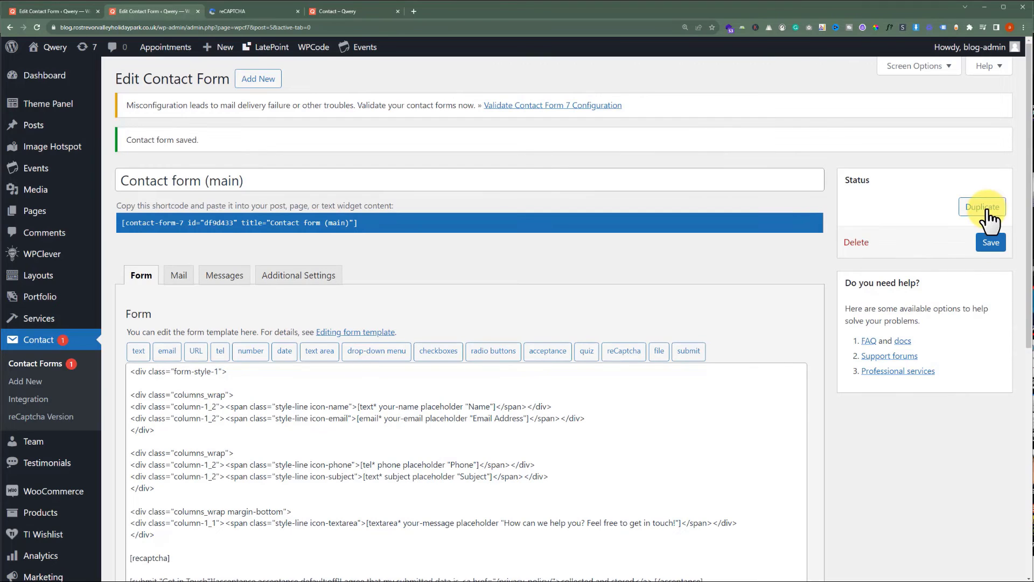
left_click(355, 10)
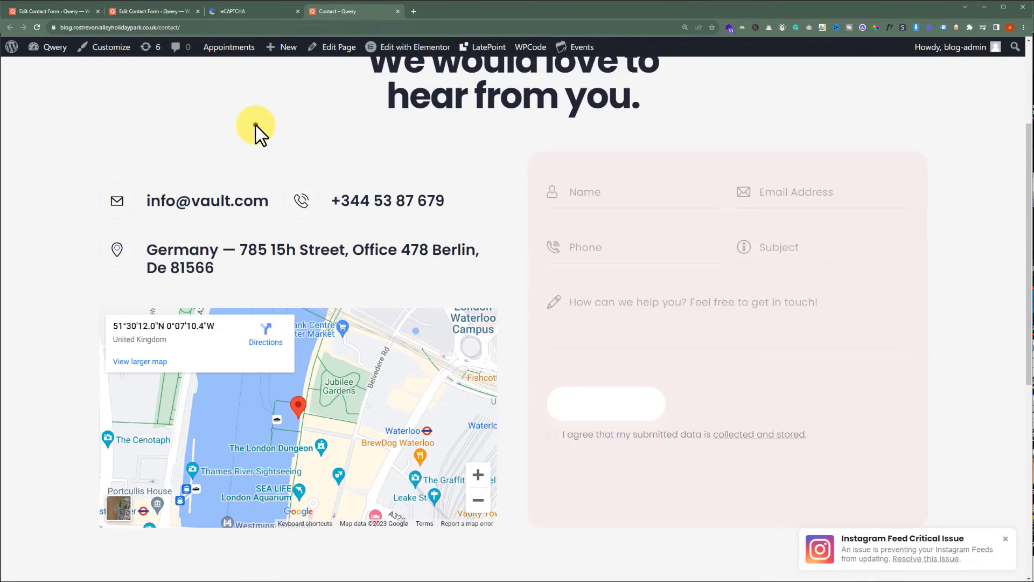
Refresh the Contact page with F5 so the reCAPTCHA checkbox appears
key("F5")
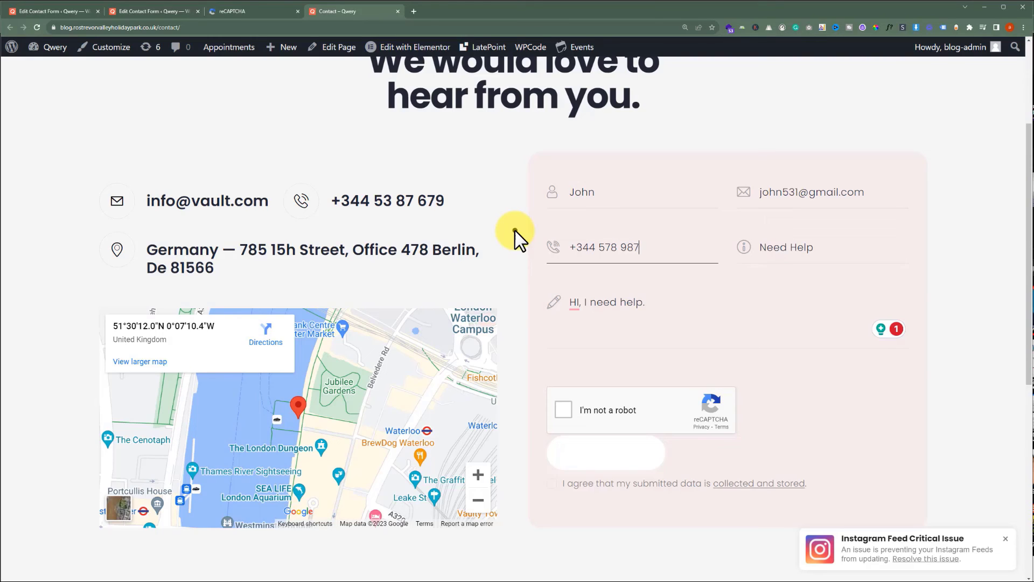
Tick the data-consent box and submit with 'I'm not a robot' left unchecked
left_click(552, 483)
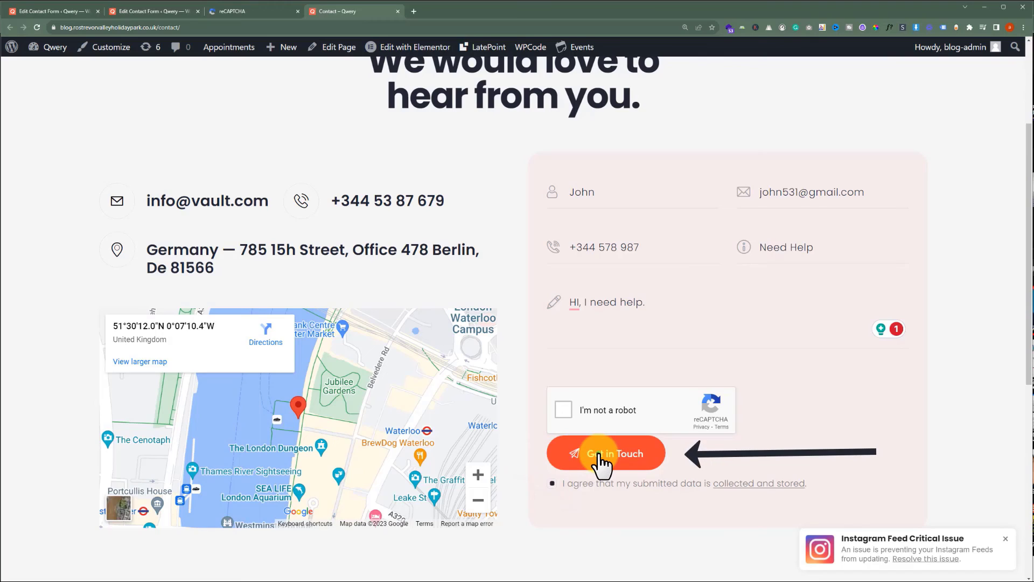
left_click(600, 454)
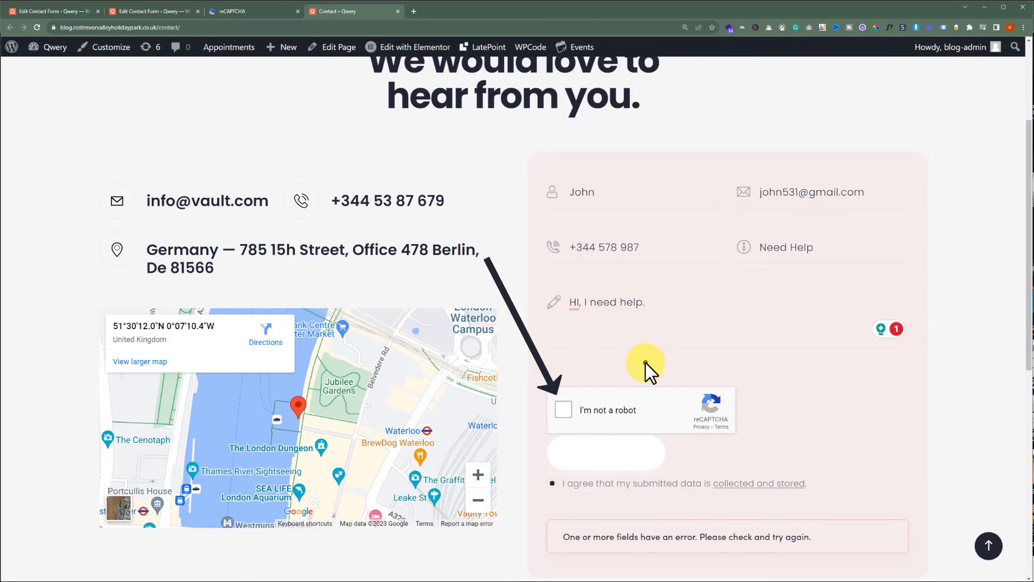
Tick 'I'm not a robot' and send the enquiry with Get in Touch
left_click(565, 410)
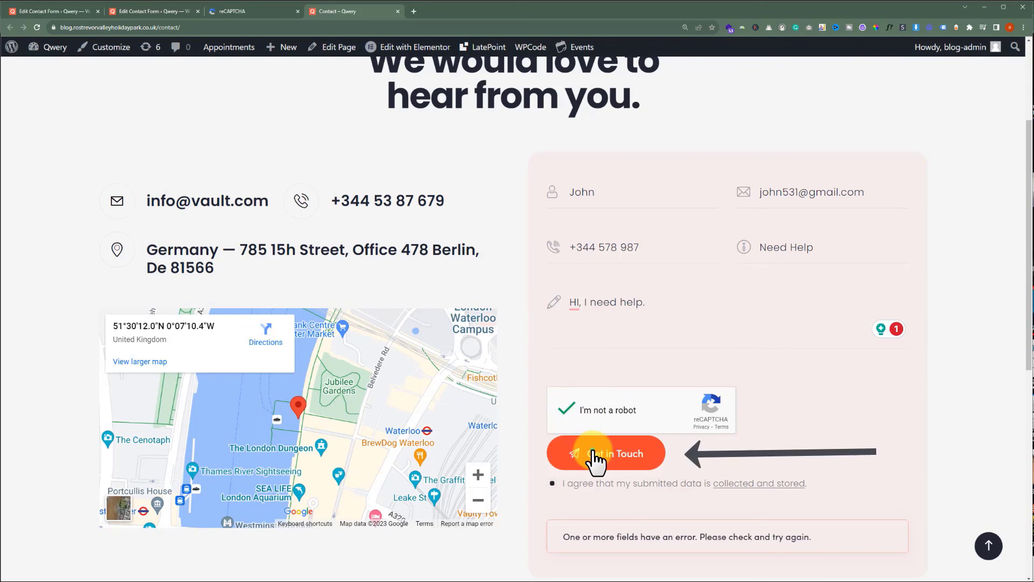
left_click(594, 455)
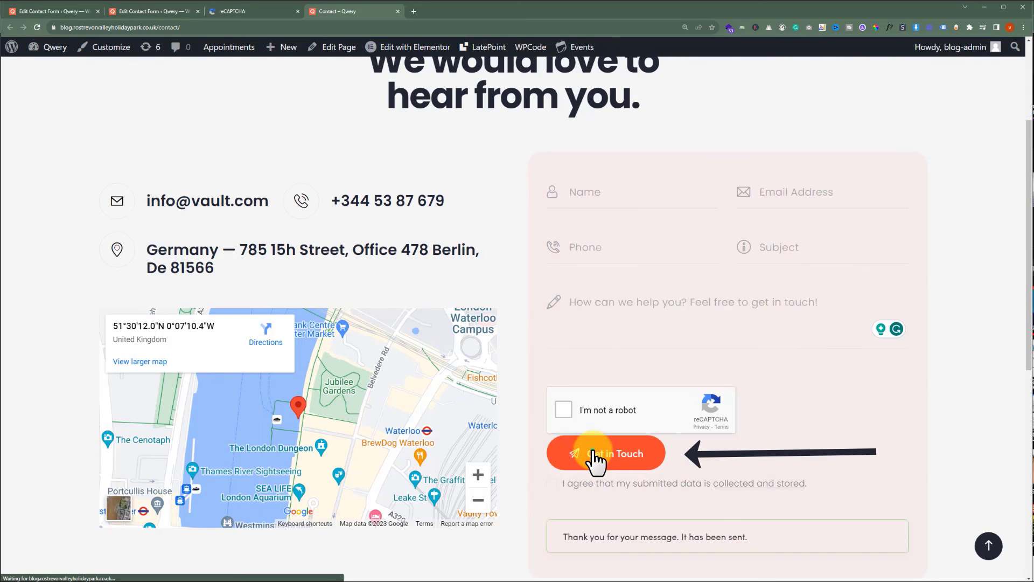